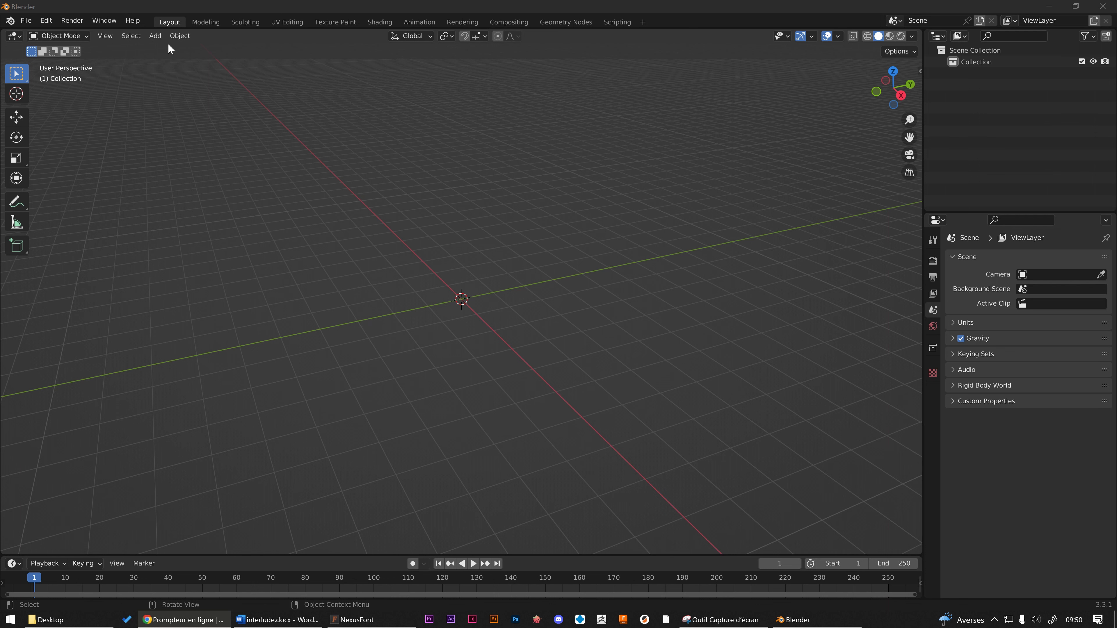
# - Add a cube mesh at the scene origin and open its creation settings
pyautogui.click(154, 36)
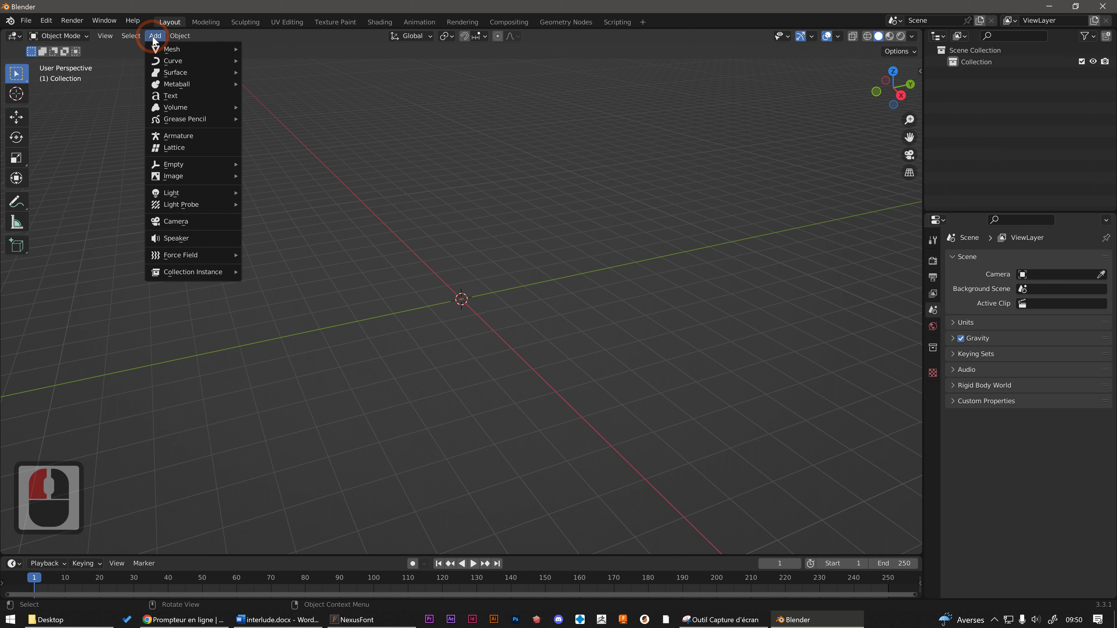
pyautogui.click(307, 226)
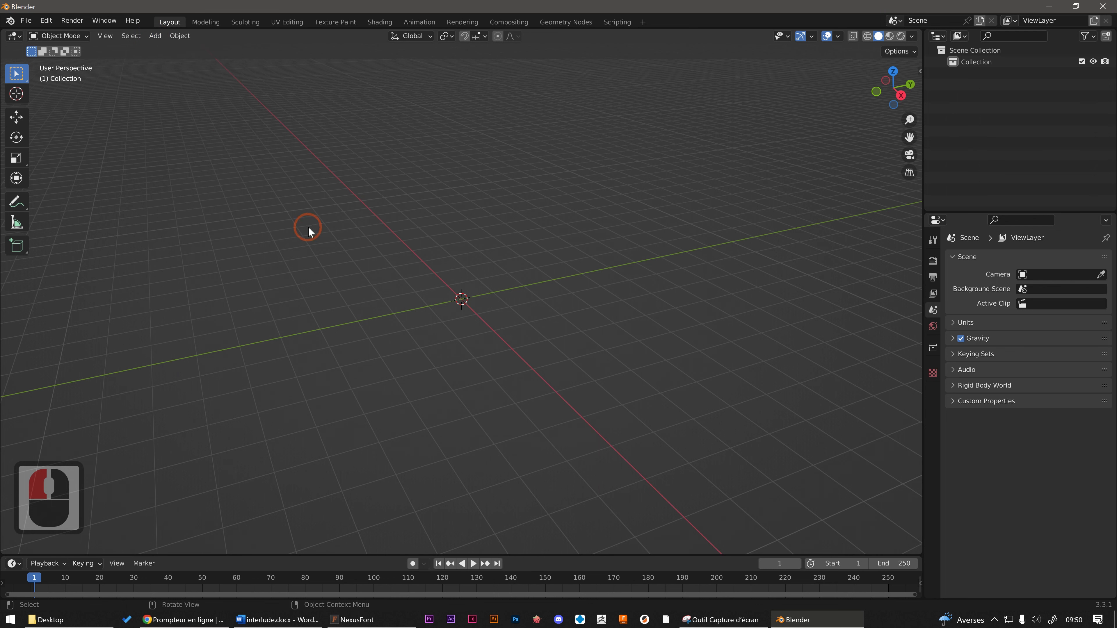
pyautogui.hotkey('shift', 'a')
pyautogui.hotkey('shift', 'a')
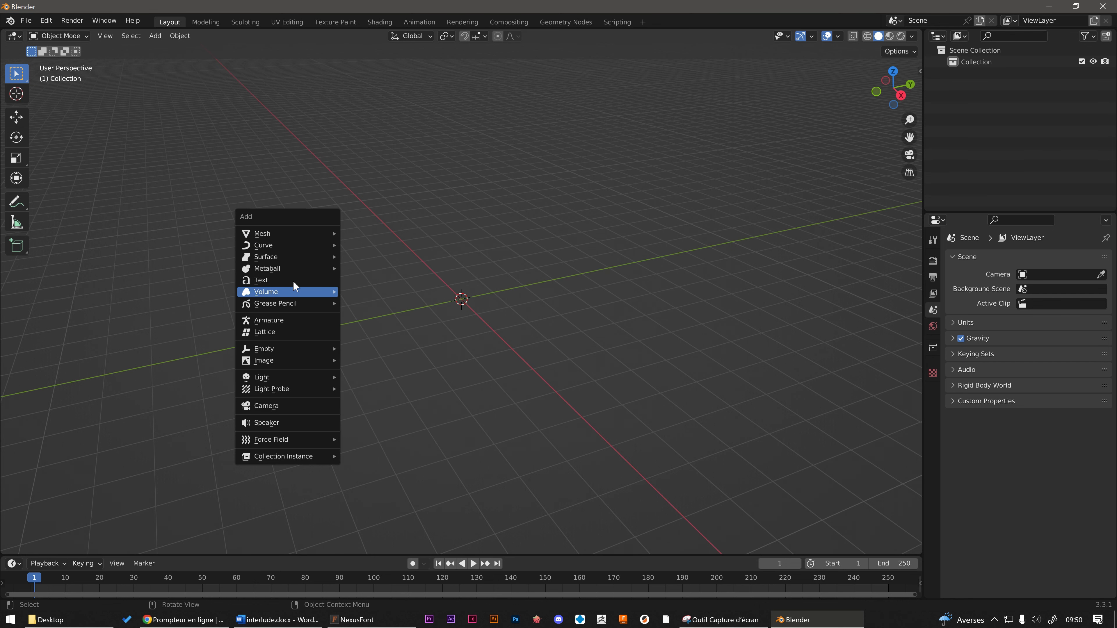
pyautogui.moveTo(275, 245)
pyautogui.moveTo(276, 290)
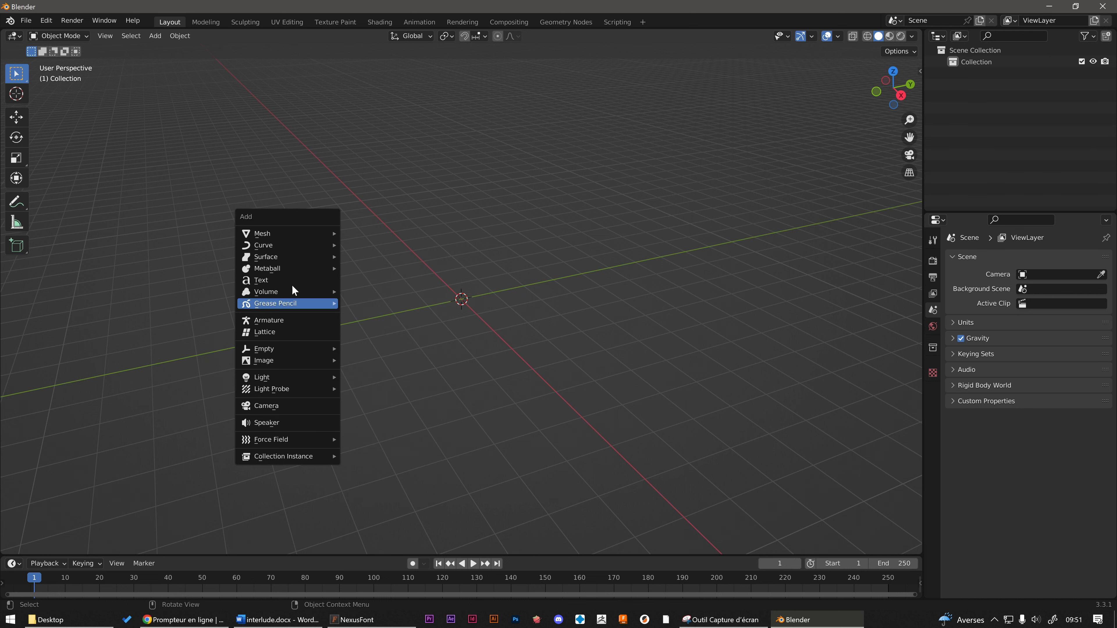
pyautogui.moveTo(241, 249)
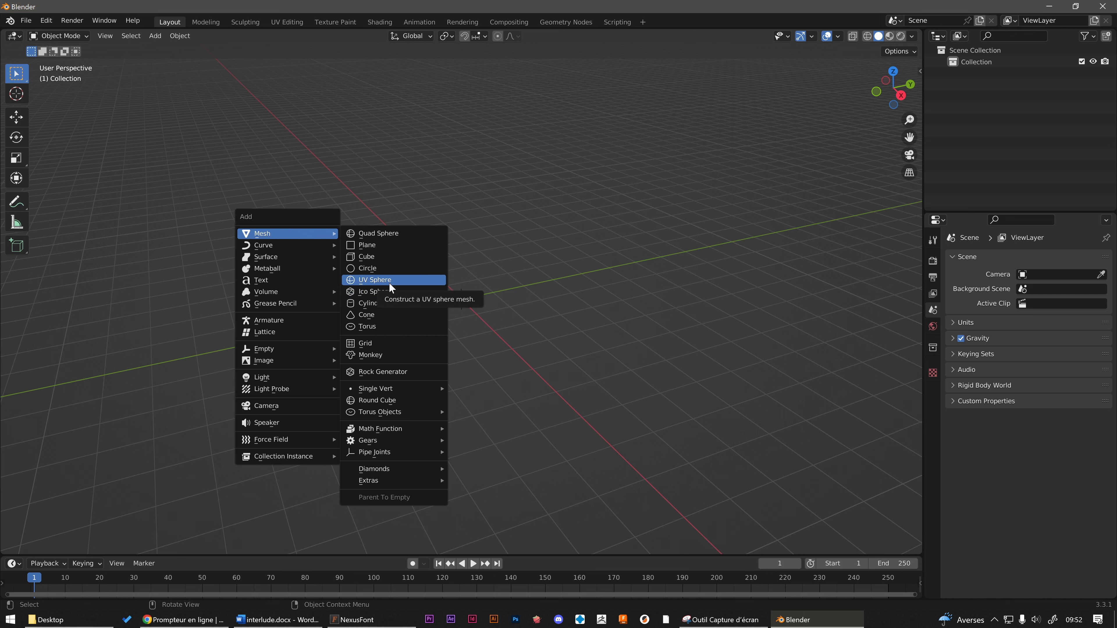
pyautogui.press('alt')
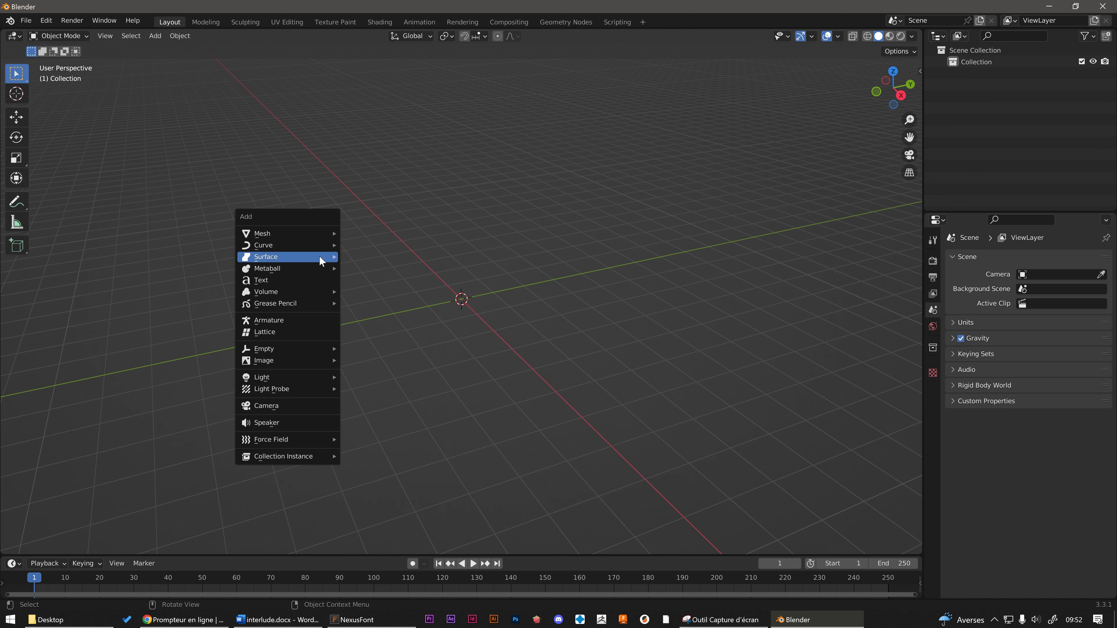
pyautogui.moveTo(327, 256)
pyautogui.moveTo(307, 235)
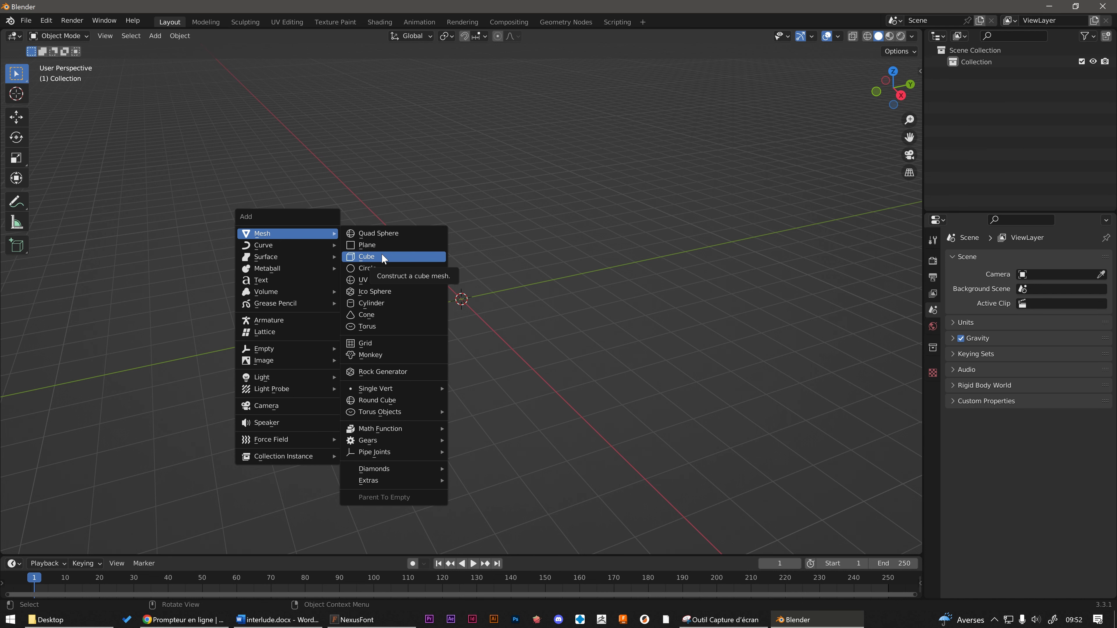
pyautogui.click(381, 257)
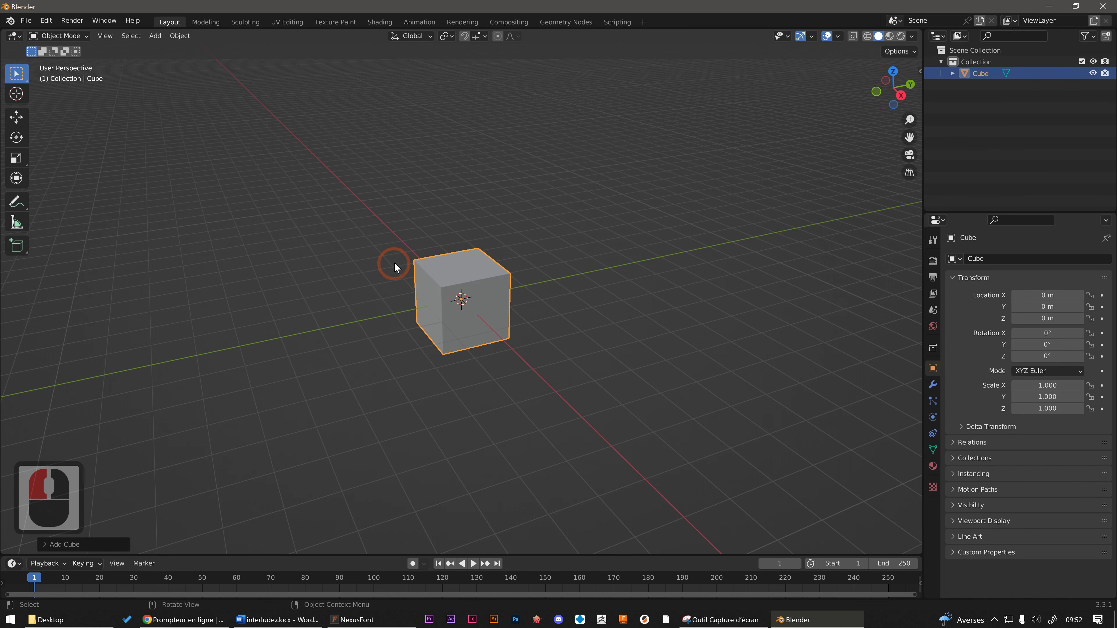
pyautogui.click(83, 547)
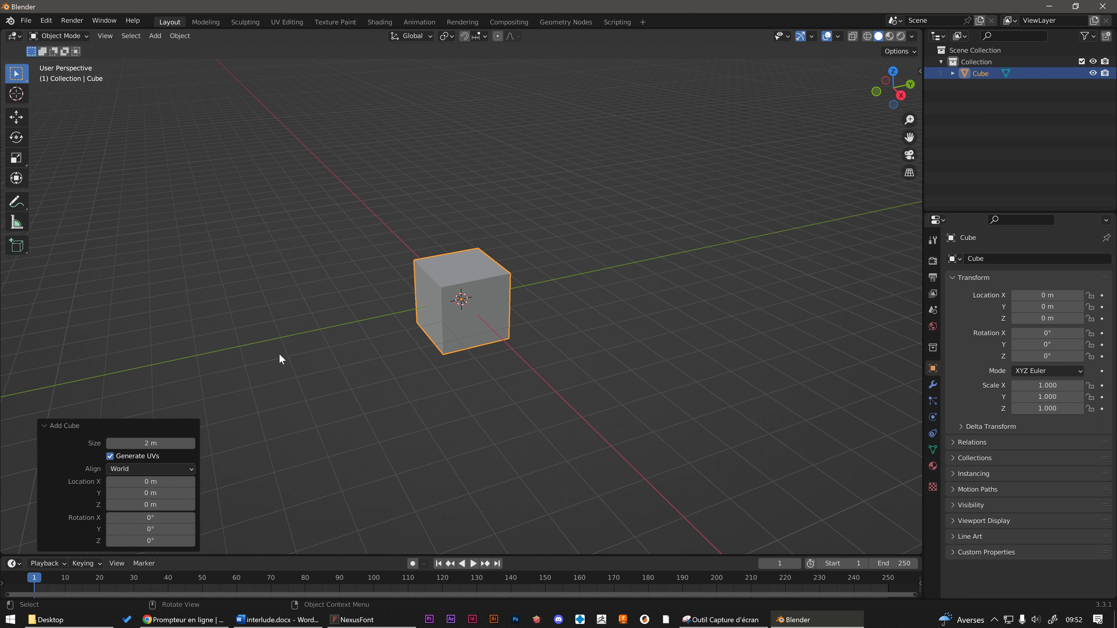
# - Deselect the cube, select it again and delete it from the scene
pyautogui.click(303, 308)
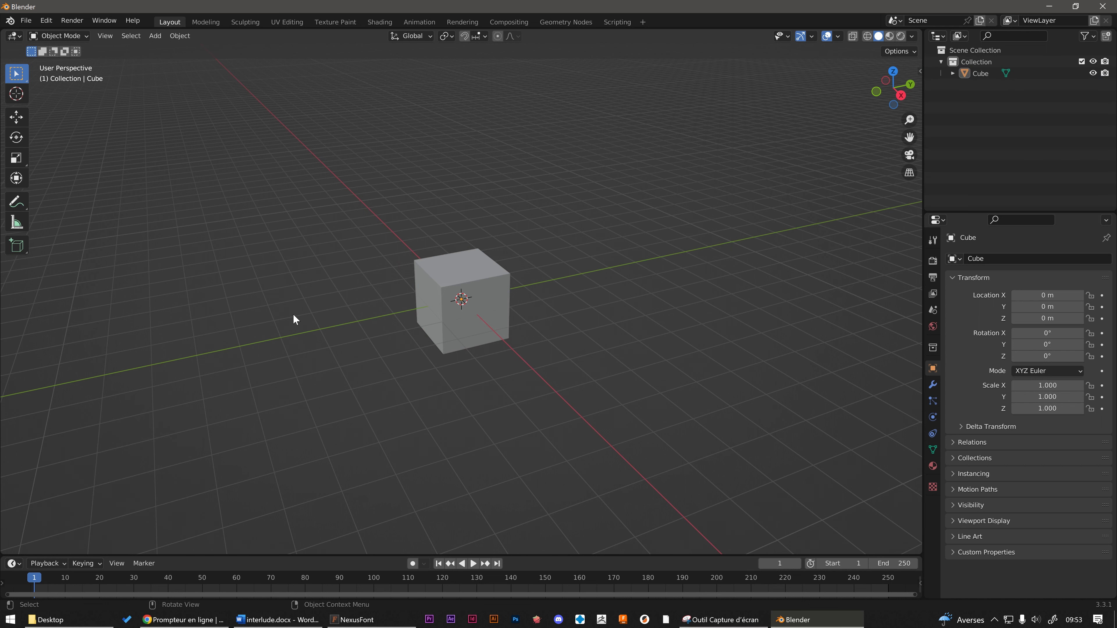
pyautogui.click(448, 295)
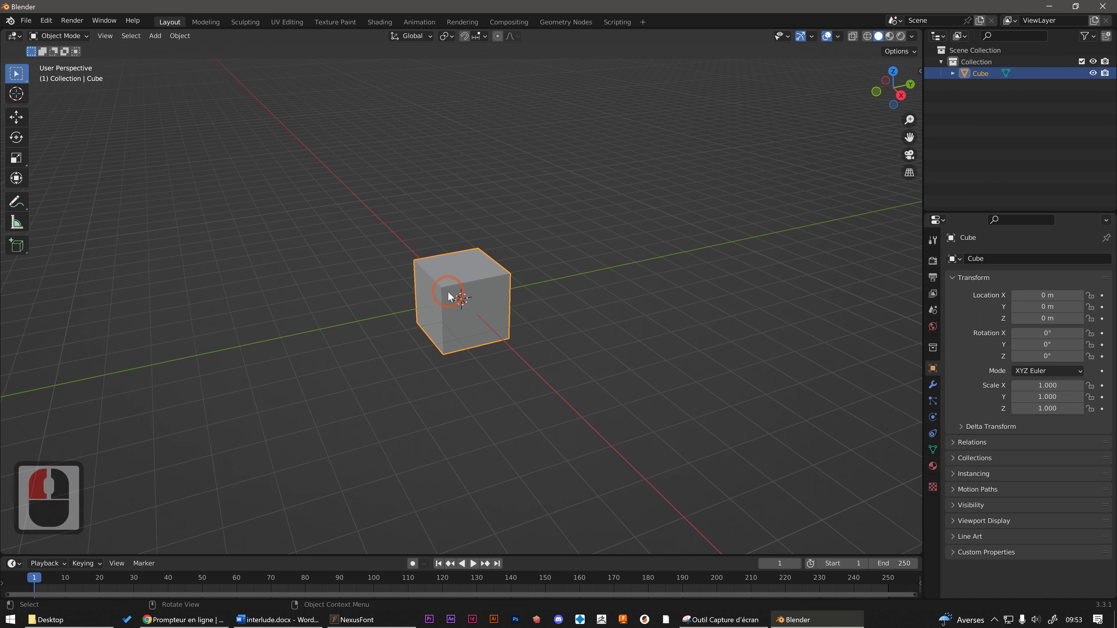
pyautogui.press('x')
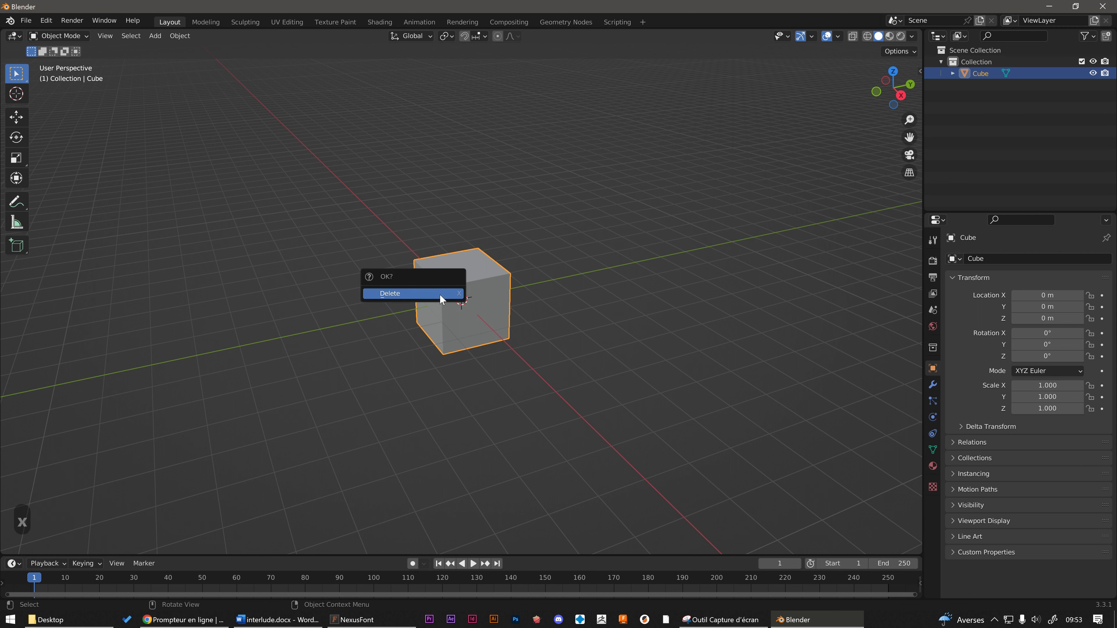
pyautogui.click(439, 293)
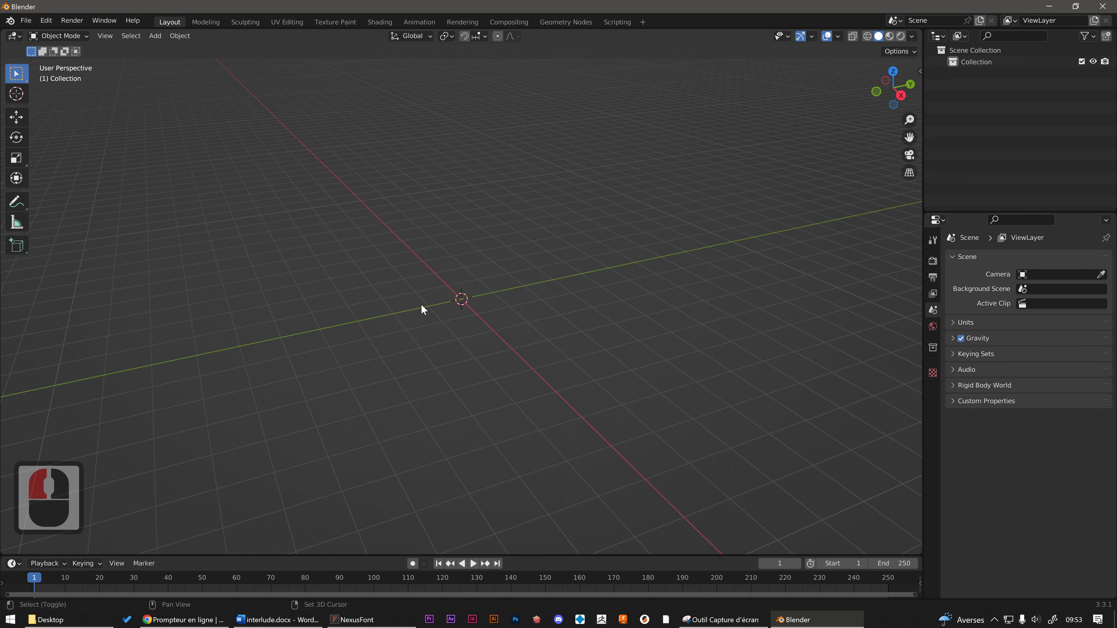
# - Add a cube mesh at the scene origin and set its size to 3 m
pyautogui.hotkey('shift', 'a')
pyautogui.moveTo(422, 302)
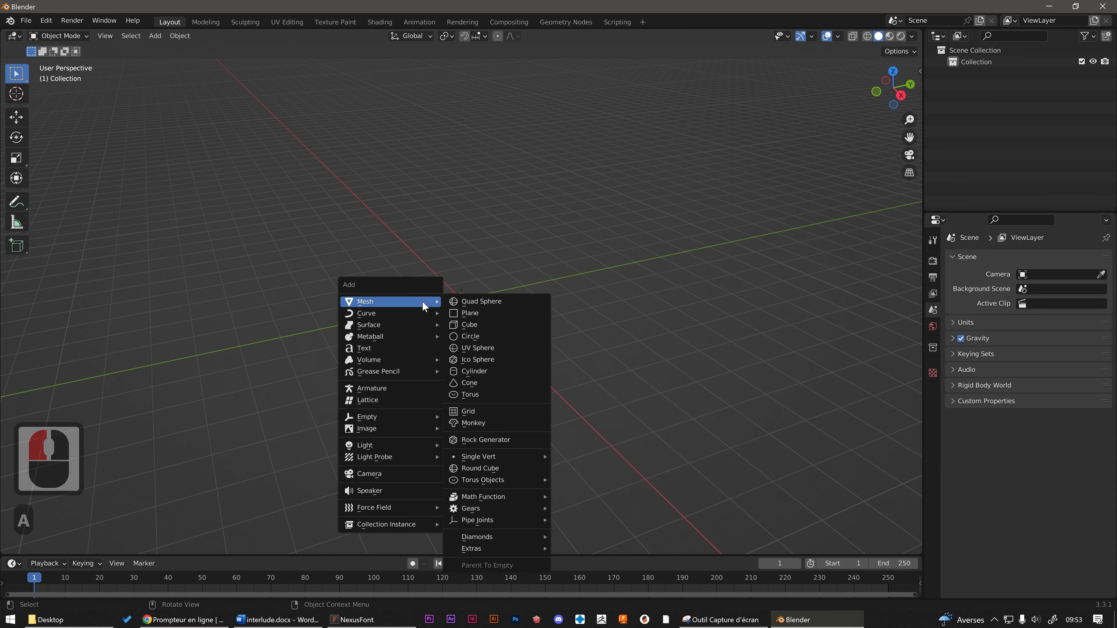
pyautogui.click(490, 323)
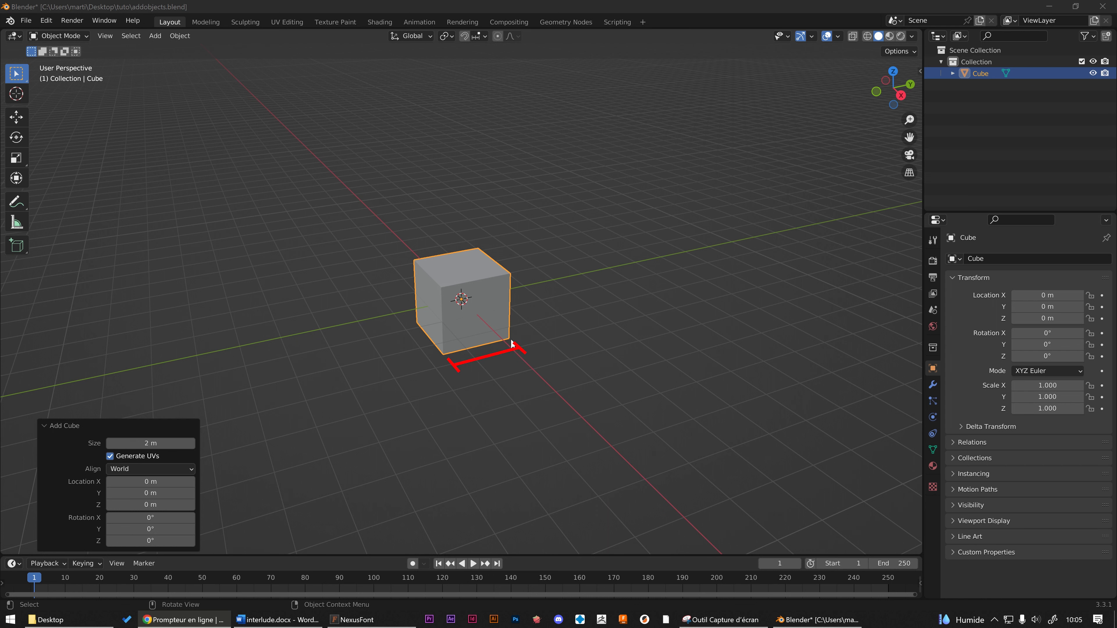
pyautogui.click(154, 443)
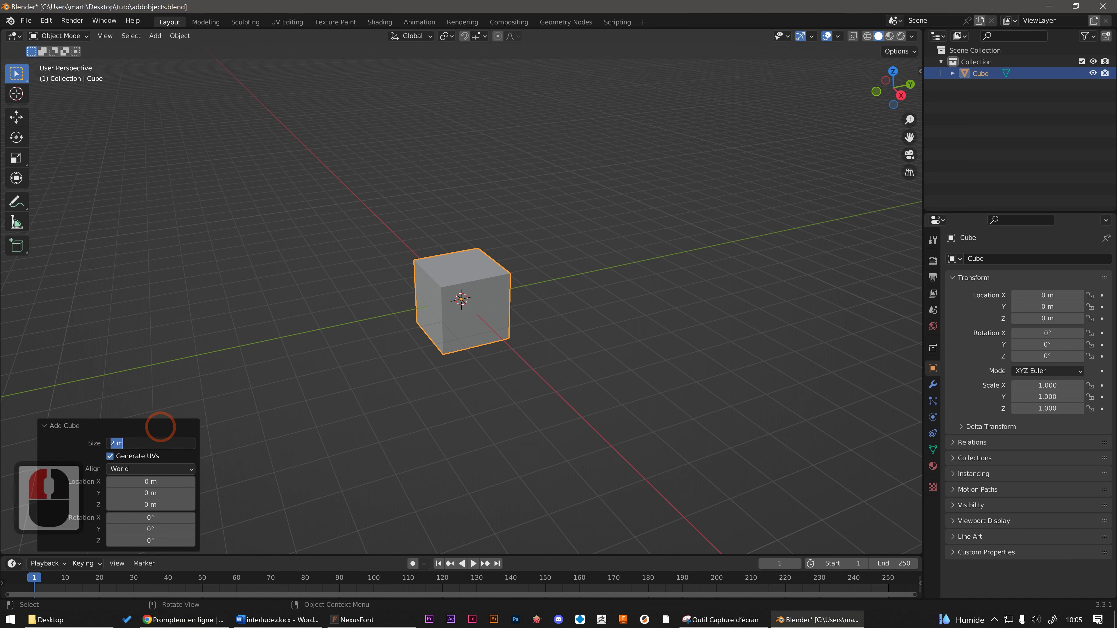
pyautogui.write('3')
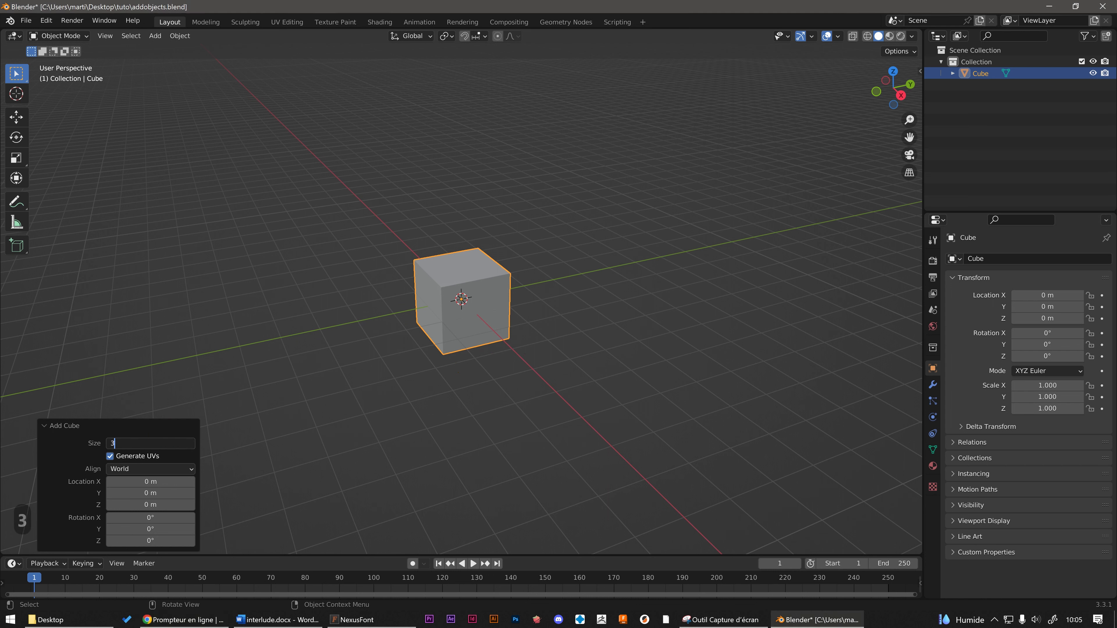
pyautogui.press('Return')
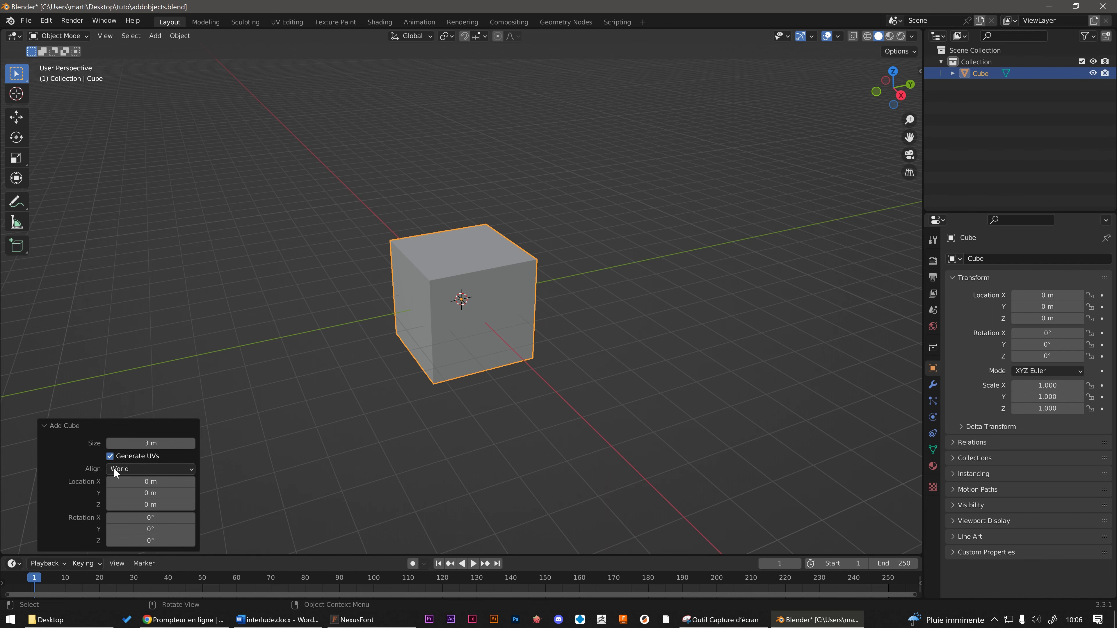
# - Try the View alignment on the new cube and restore it to World
pyautogui.click(140, 468)
pyautogui.click(131, 496)
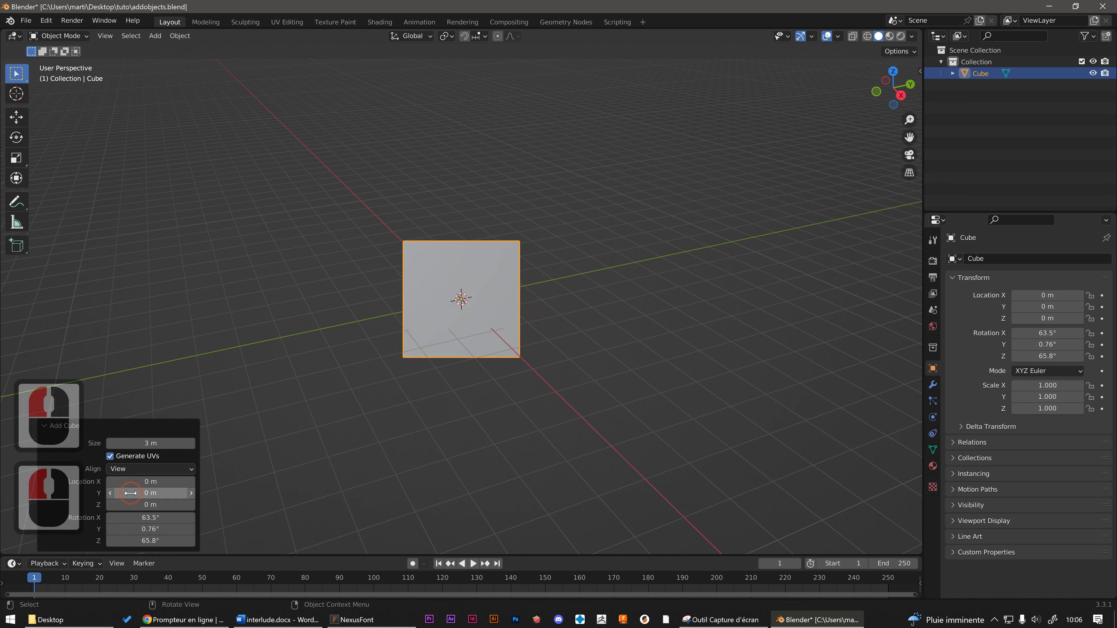
pyautogui.click(137, 469)
pyautogui.click(148, 482)
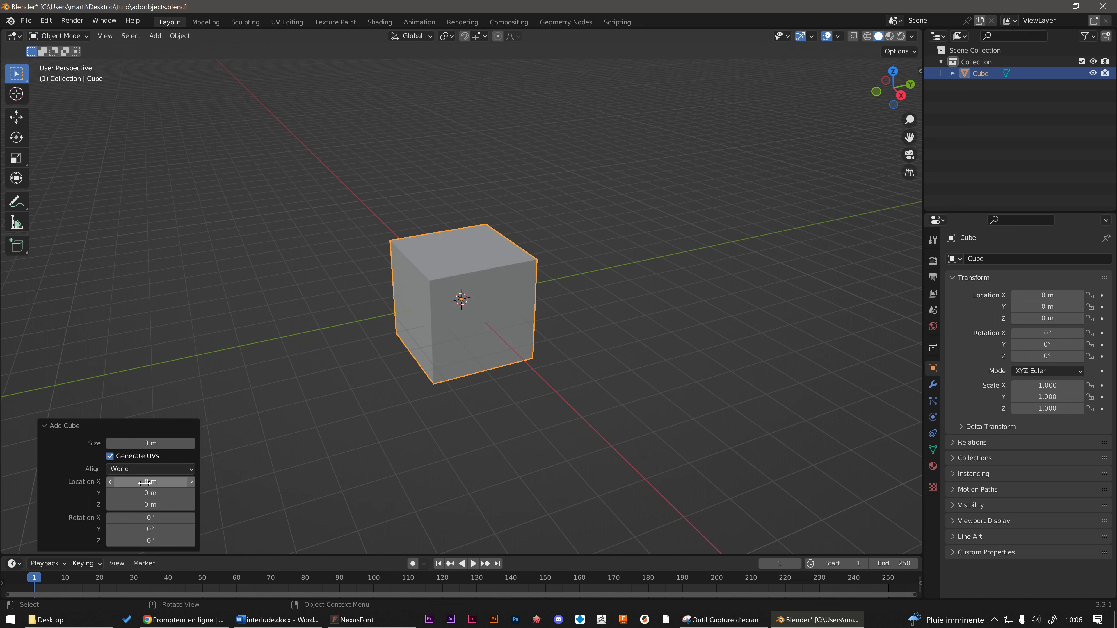
# - Adjust the cube's location to X 0.04, Y -0.12, Z 0.1 m and its rotation to X -2.8°, Y -0.6°
pyautogui.moveTo(145, 483); pyautogui.dragTo(149, 528)
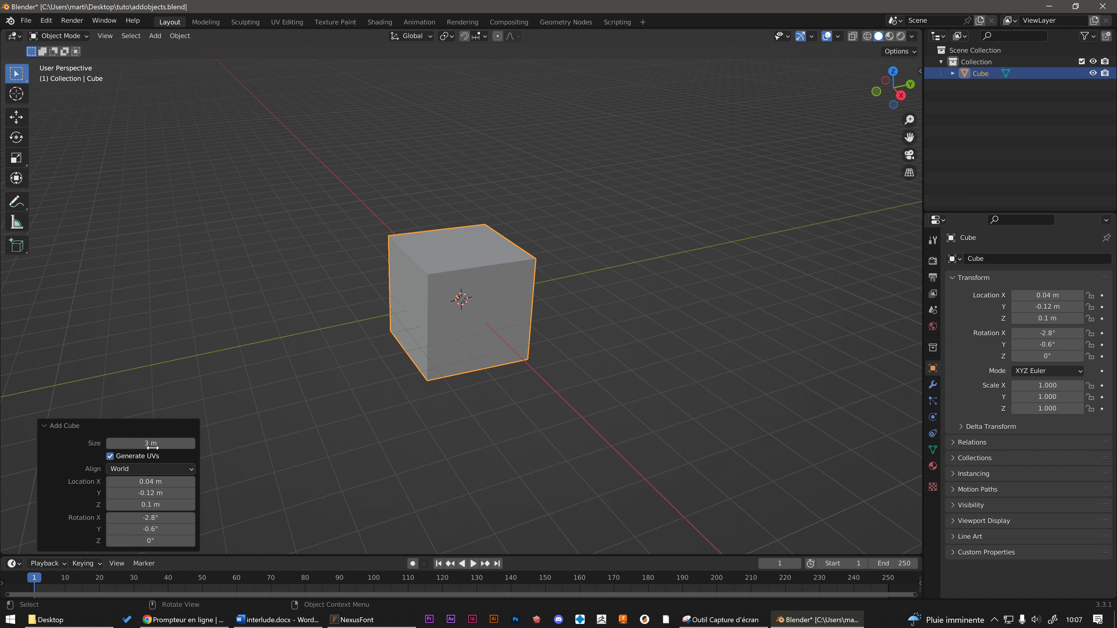
pyautogui.click(225, 437)
# - Select the cube and move it freely away from the origin to about X -3.64, Y -5.04, Z 1.79 m
pyautogui.click(432, 313)
pyautogui.click(443, 313)
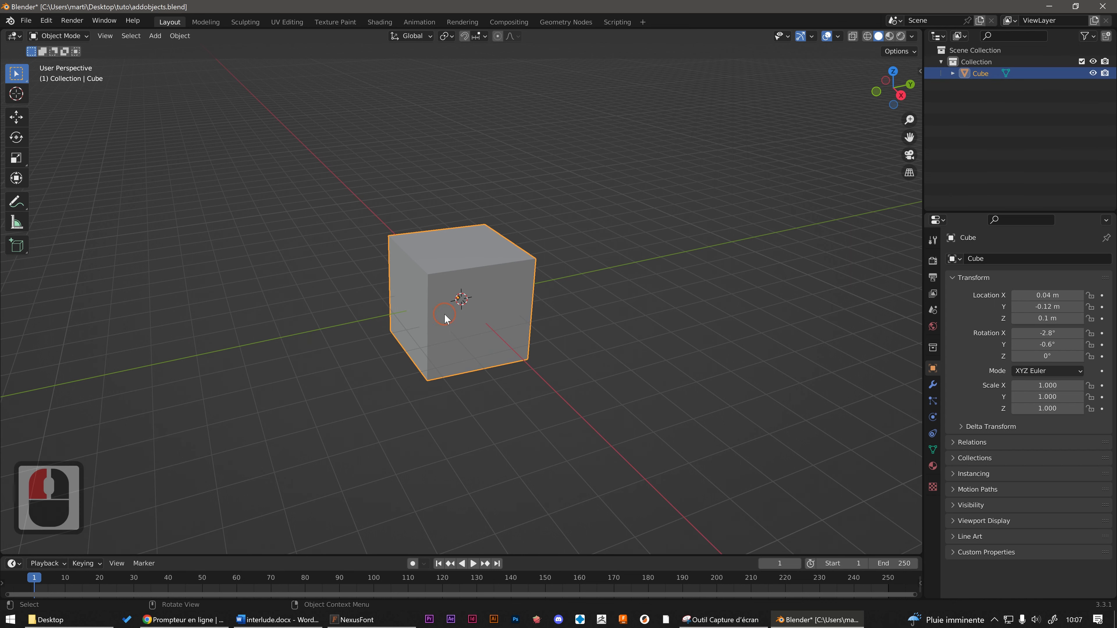
pyautogui.moveTo(443, 313); pyautogui.dragTo(440, 332, button='middle')
pyautogui.press('g')
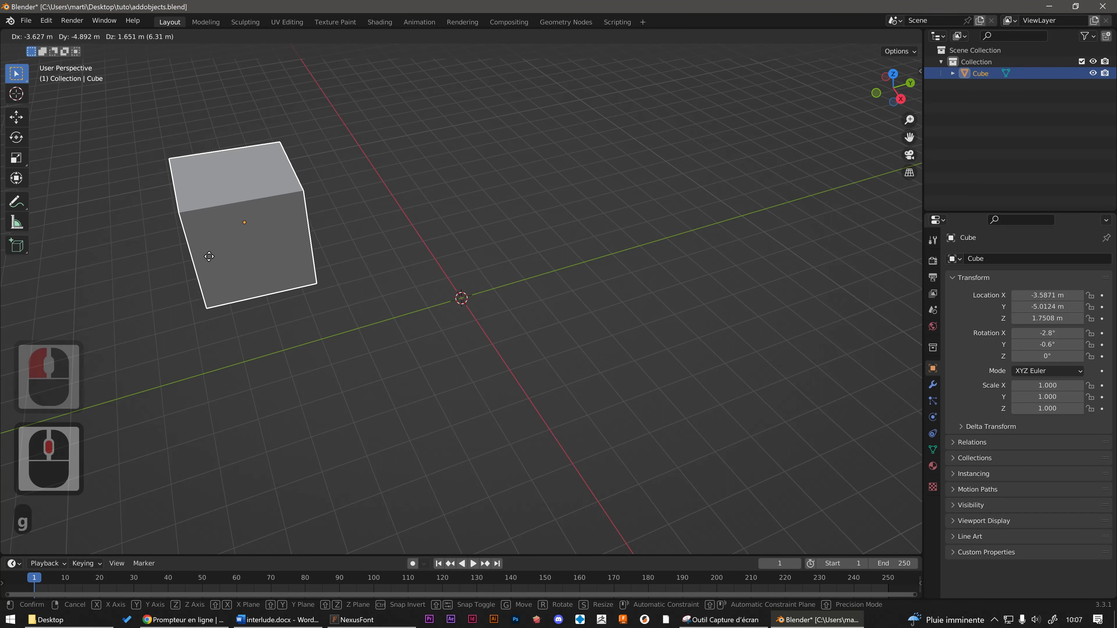
pyautogui.click(207, 255)
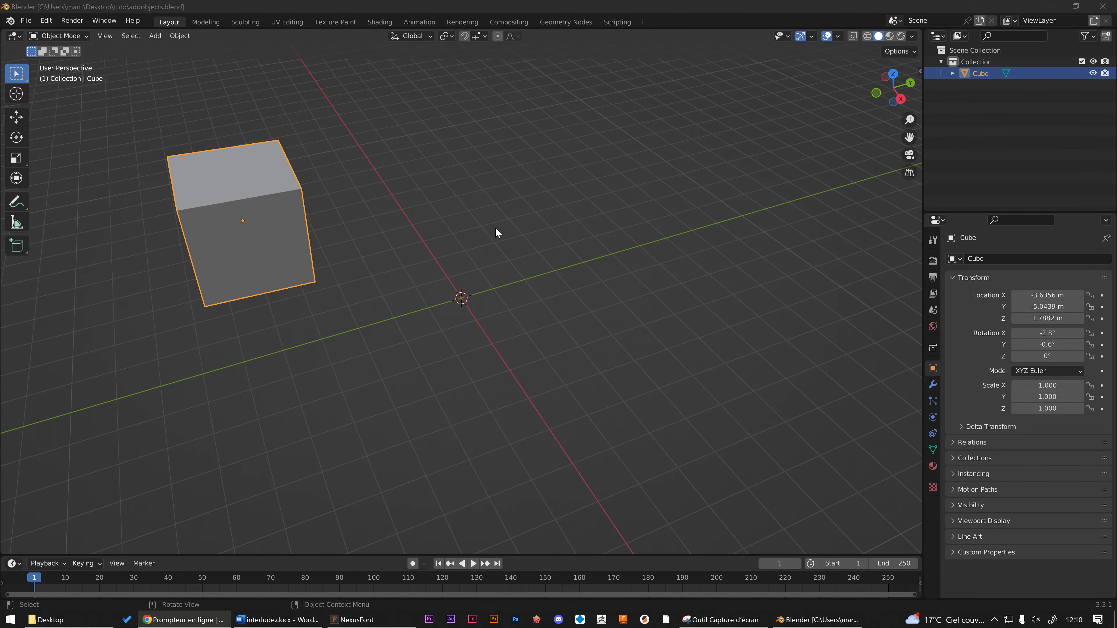
# - Deselect the cube and add a cylinder mesh at the scene origin
pyautogui.click(489, 229)
pyautogui.press('a')
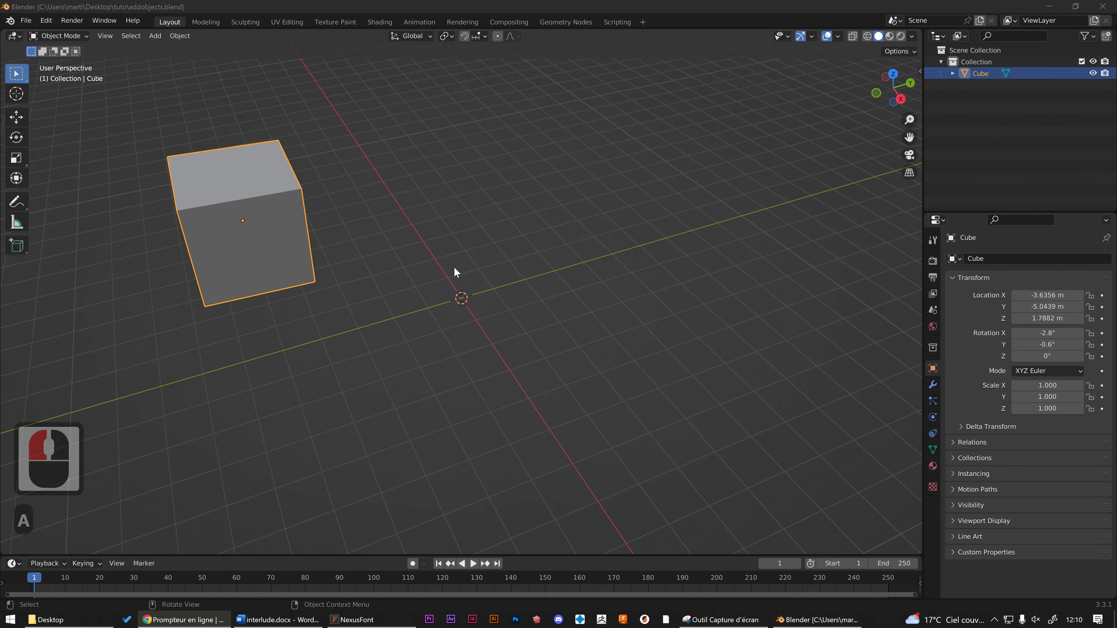
pyautogui.click(454, 266)
pyautogui.hotkey('shift', 'a')
pyautogui.moveTo(437, 285)
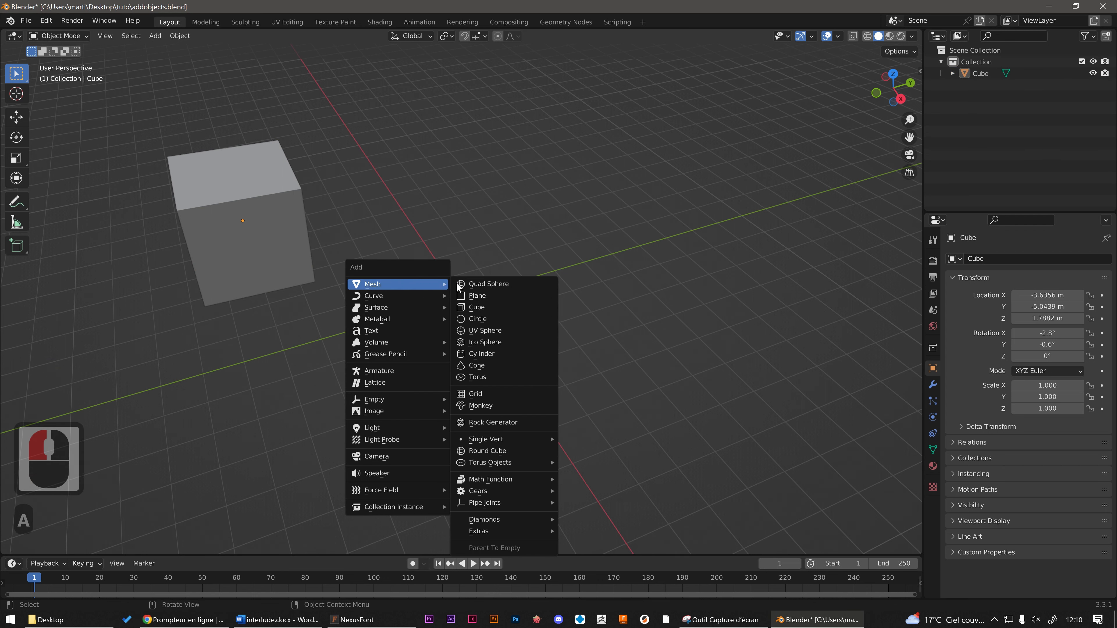
pyautogui.click(490, 353)
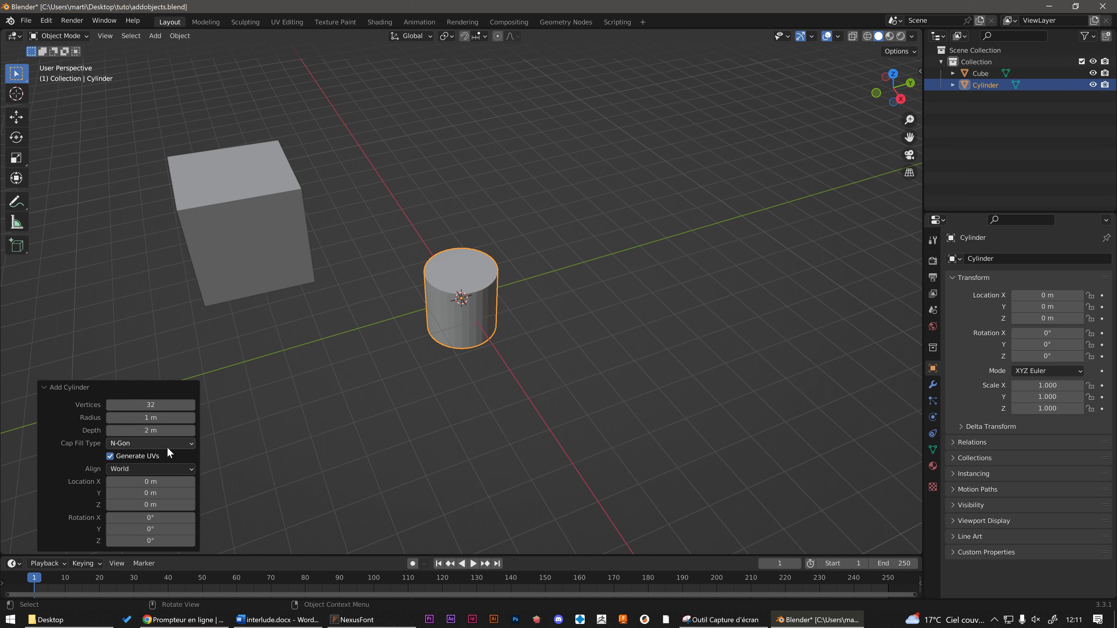
# - Set the new cylinder's radius to 20 mm and its depth to 4 mm
pyautogui.click(146, 418)
pyautogui.write('20')
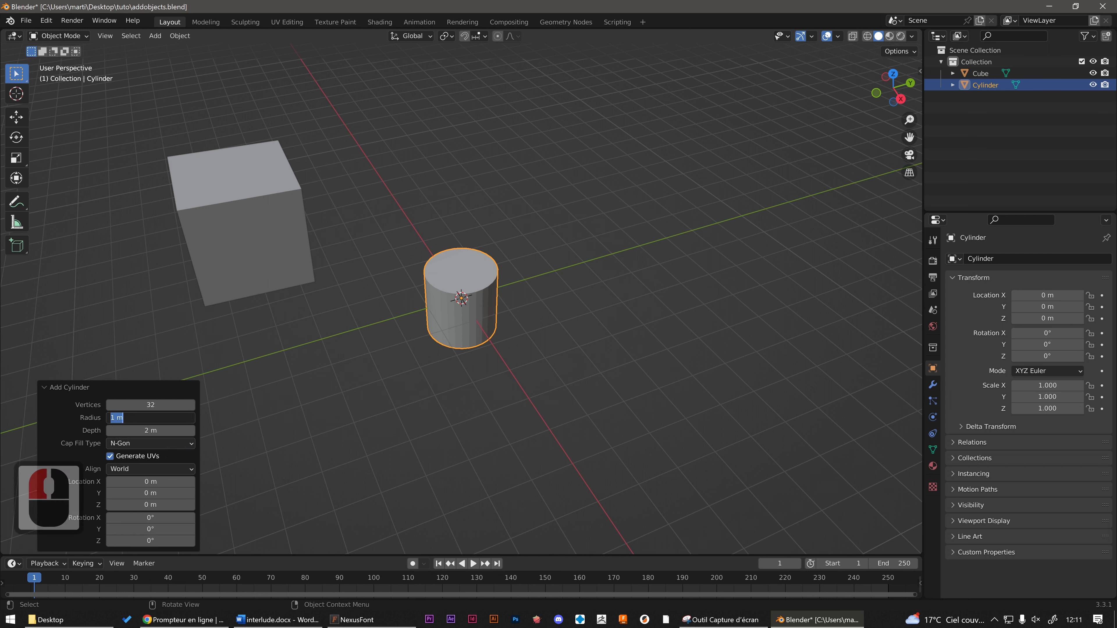
pyautogui.write('mm')
pyautogui.press('Tab')
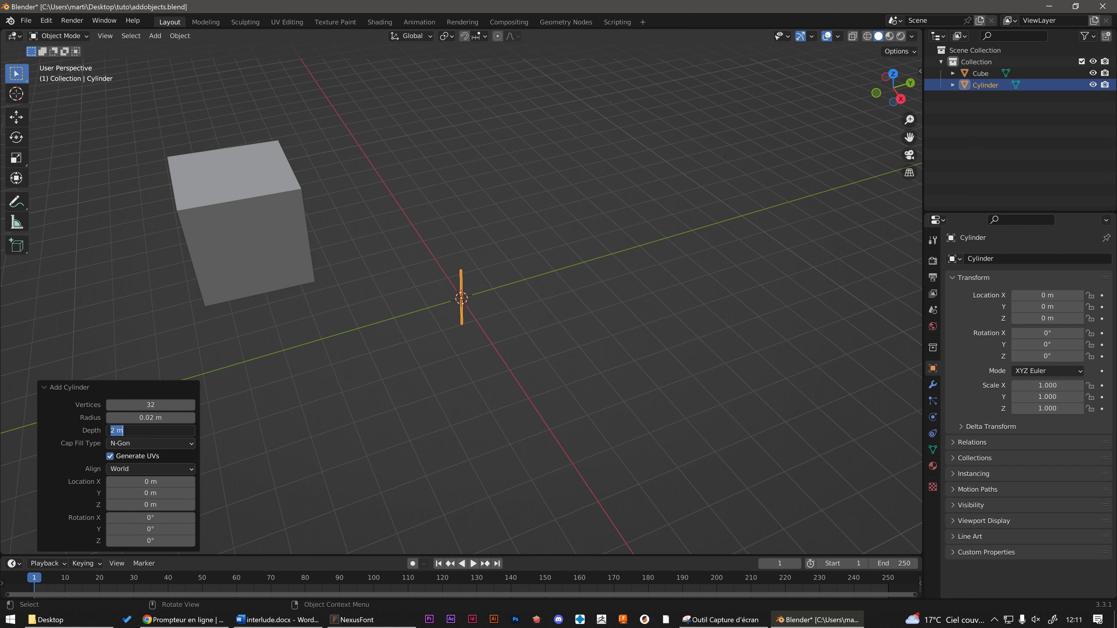
pyautogui.write('4m')
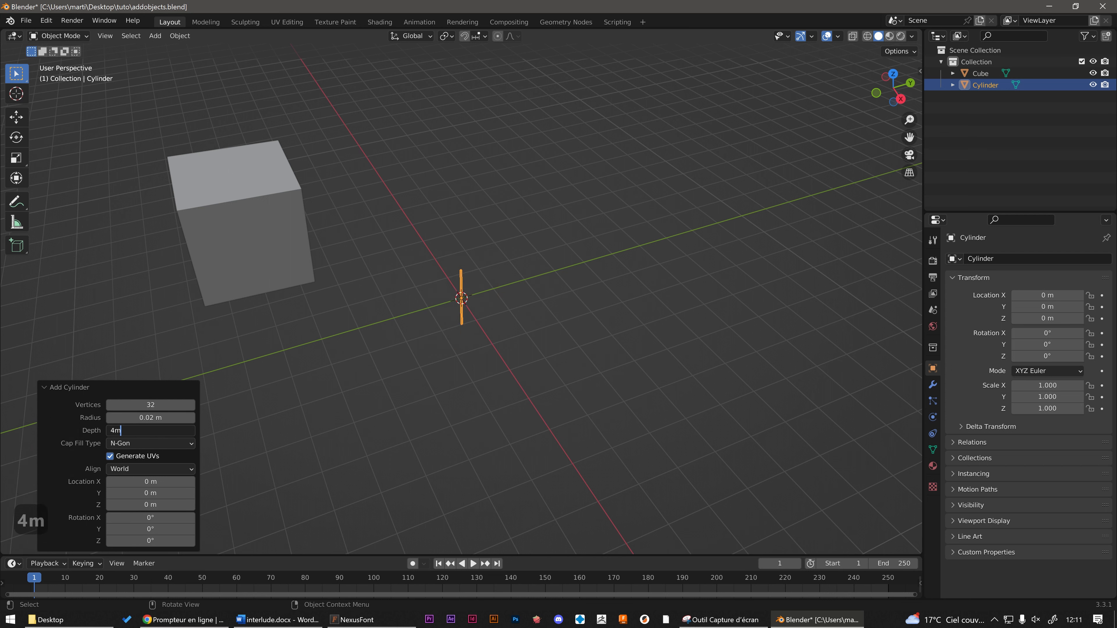
pyautogui.write('m')
pyautogui.press('Return')
# - Increase the cylinder's depth to about 0.044 m in its creation settings
pyautogui.scroll(5, 457, 296)
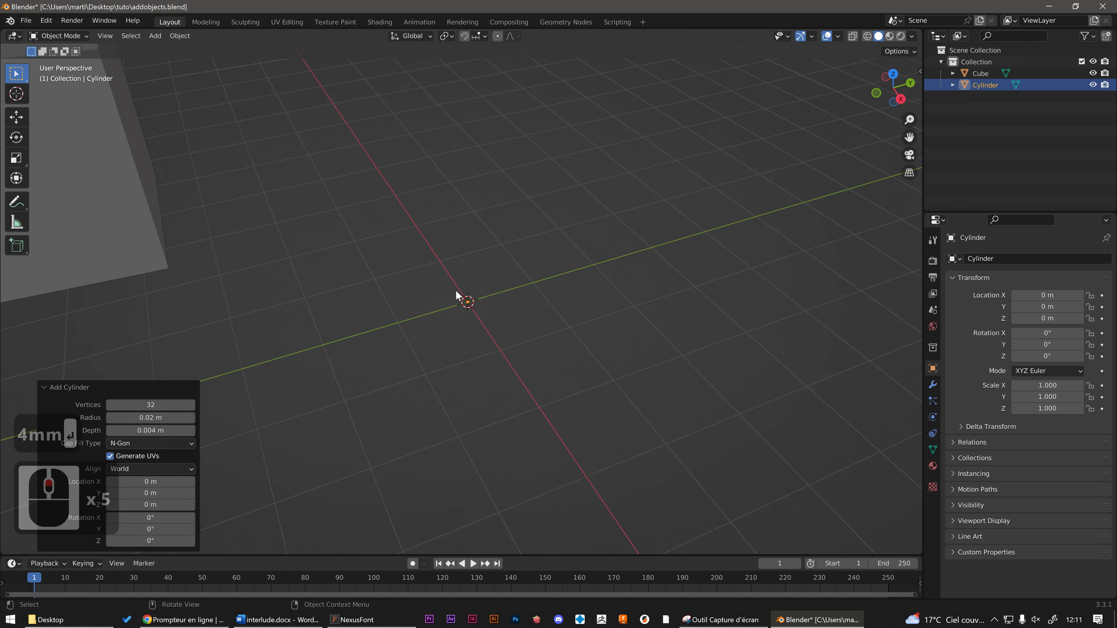
pyautogui.scroll(18, 457, 295)
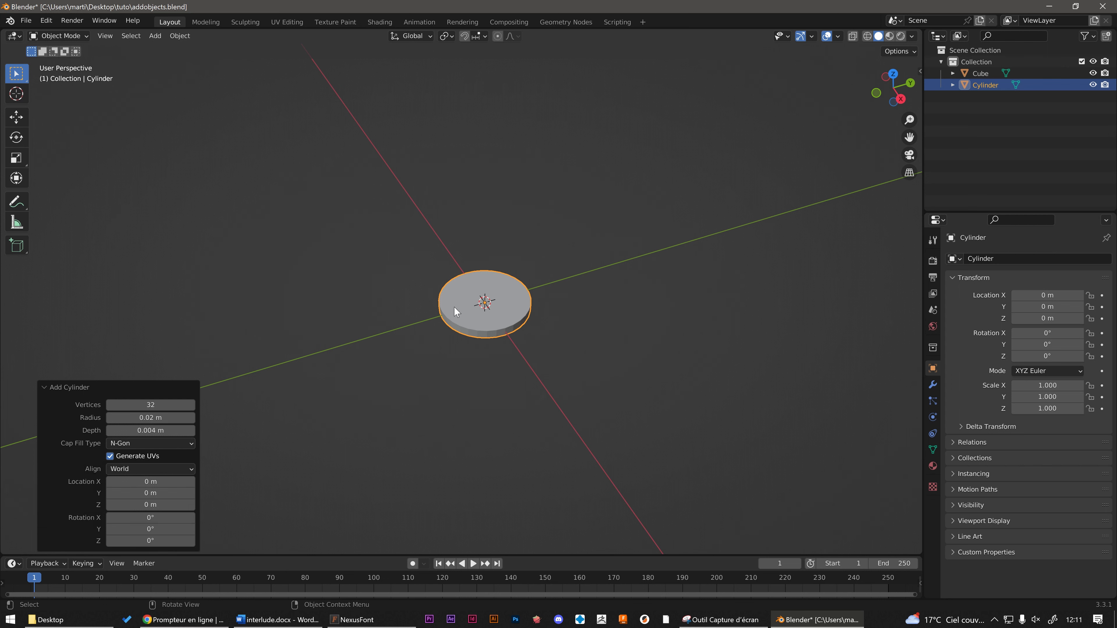
pyautogui.moveTo(470, 318); pyautogui.dragTo(484, 310, button='middle')
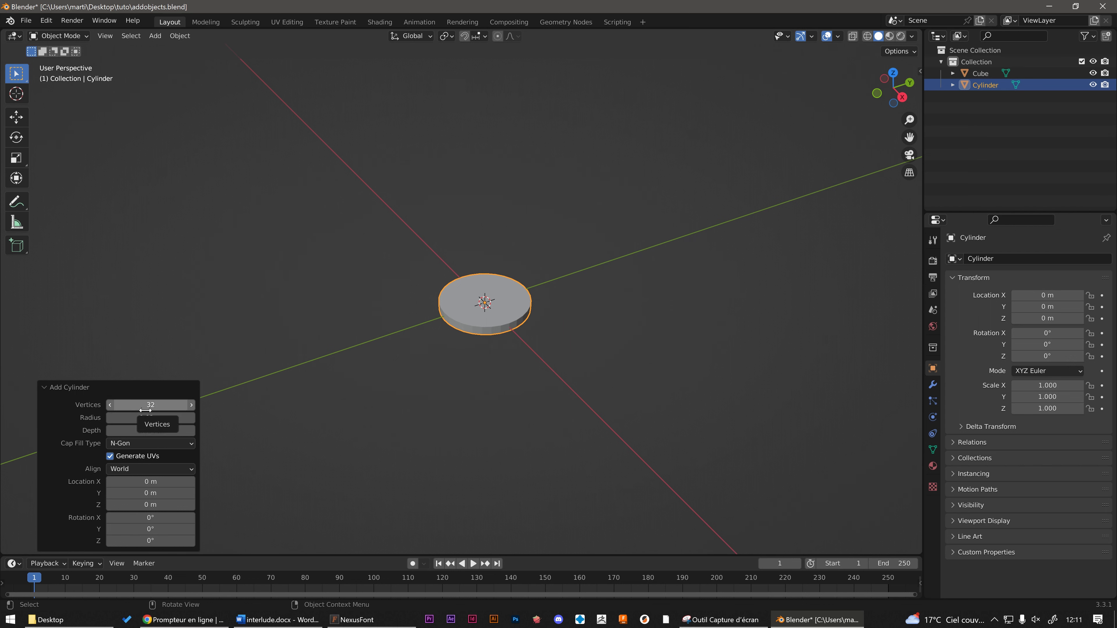
pyautogui.scroll(6, 494, 313)
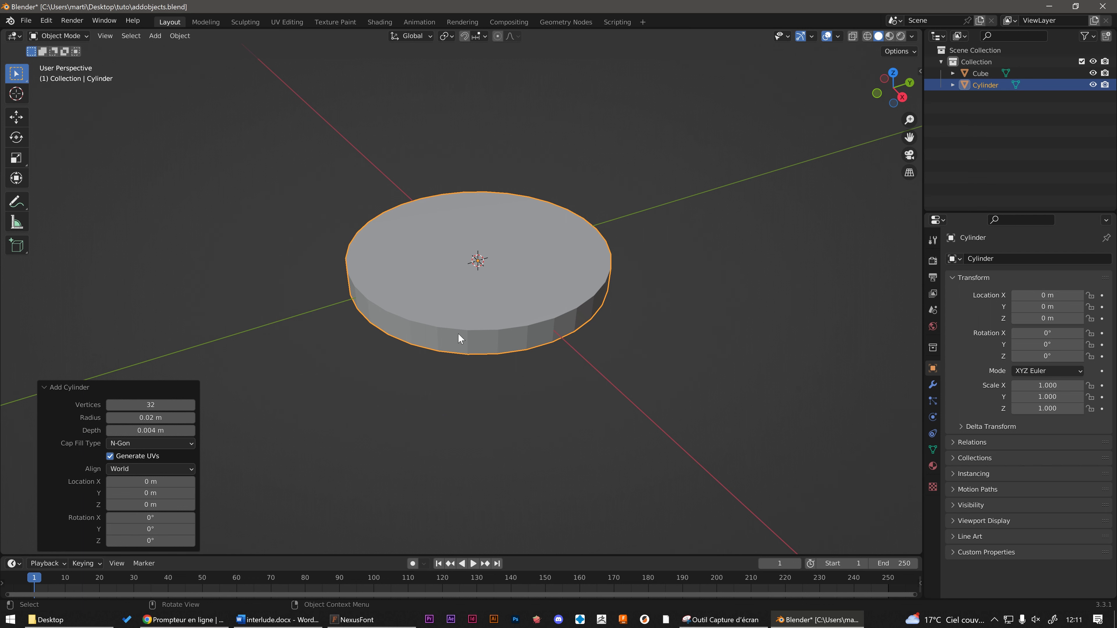
pyautogui.scroll(-2, 461, 336)
pyautogui.moveTo(320, 391); pyautogui.dragTo(337, 396, button='middle')
pyautogui.moveTo(154, 431)
pyautogui.mouseDown()
pyautogui.moveTo(184, 430)
pyautogui.moveTo(166, 424)
pyautogui.mouseUp()
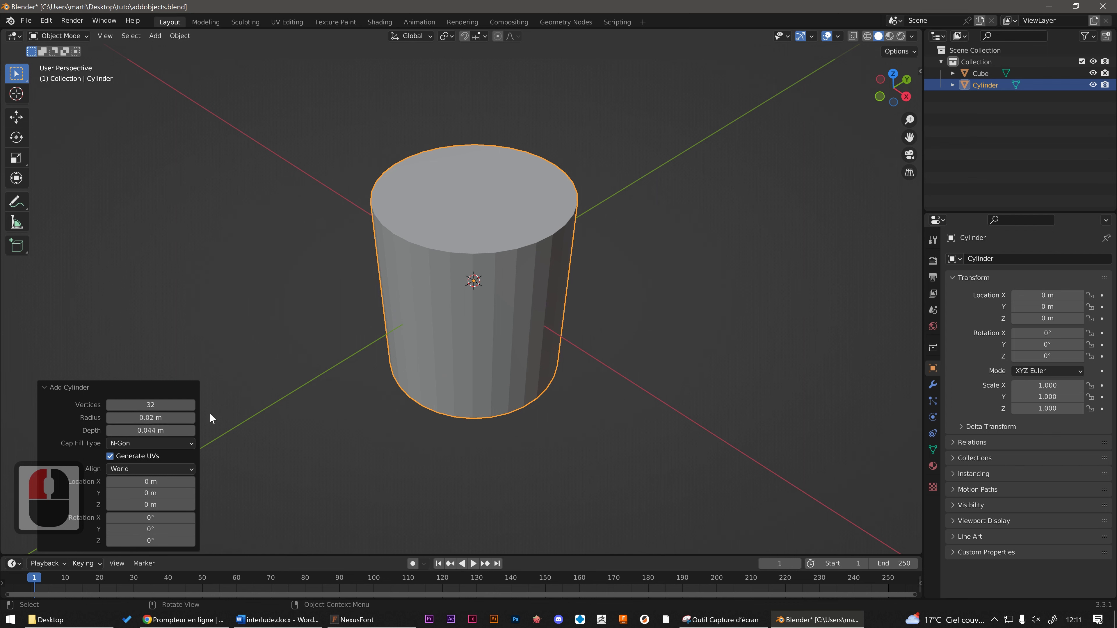
# - Set the cylinder's vertex count to 16 in its creation settings
pyautogui.click(156, 404)
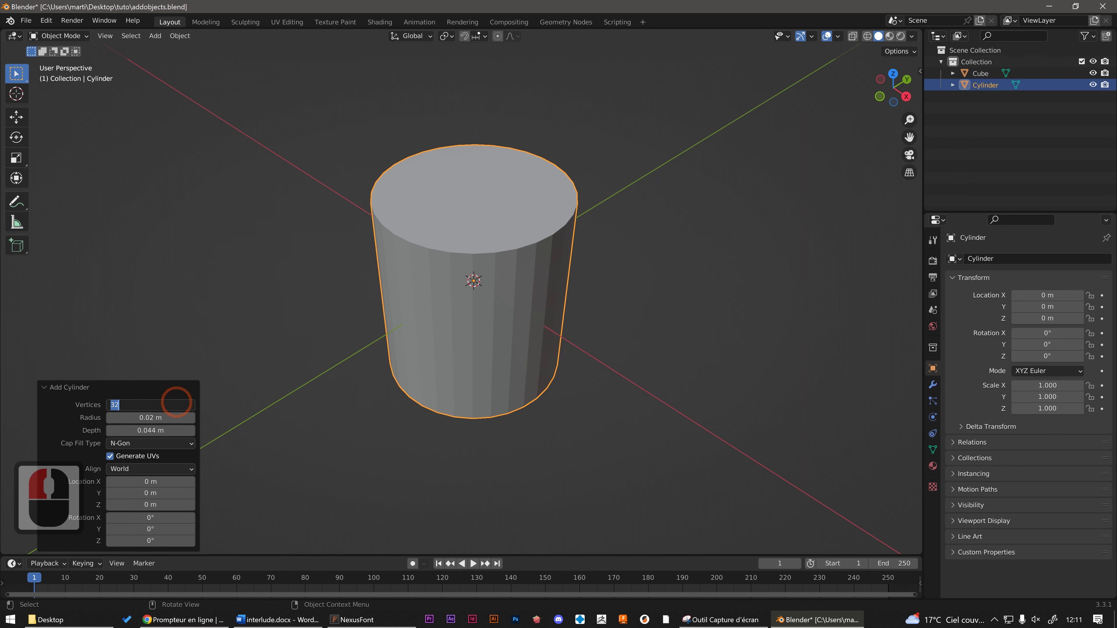
pyautogui.write('16')
pyautogui.press('Return')
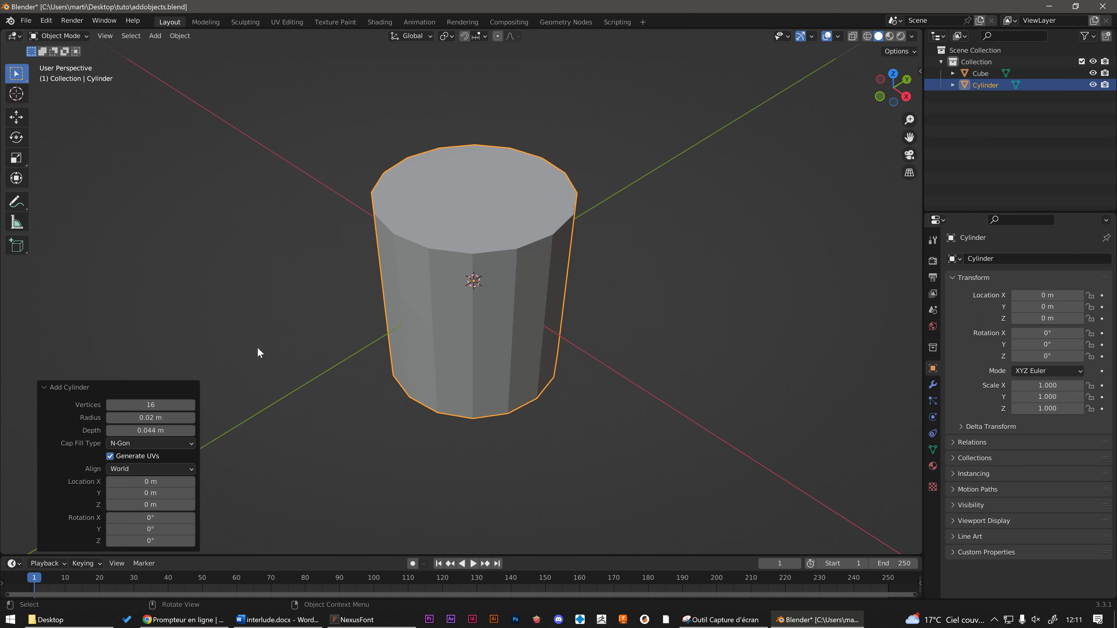
# - Raise the cylinder's vertex count to 64
pyautogui.click(154, 406)
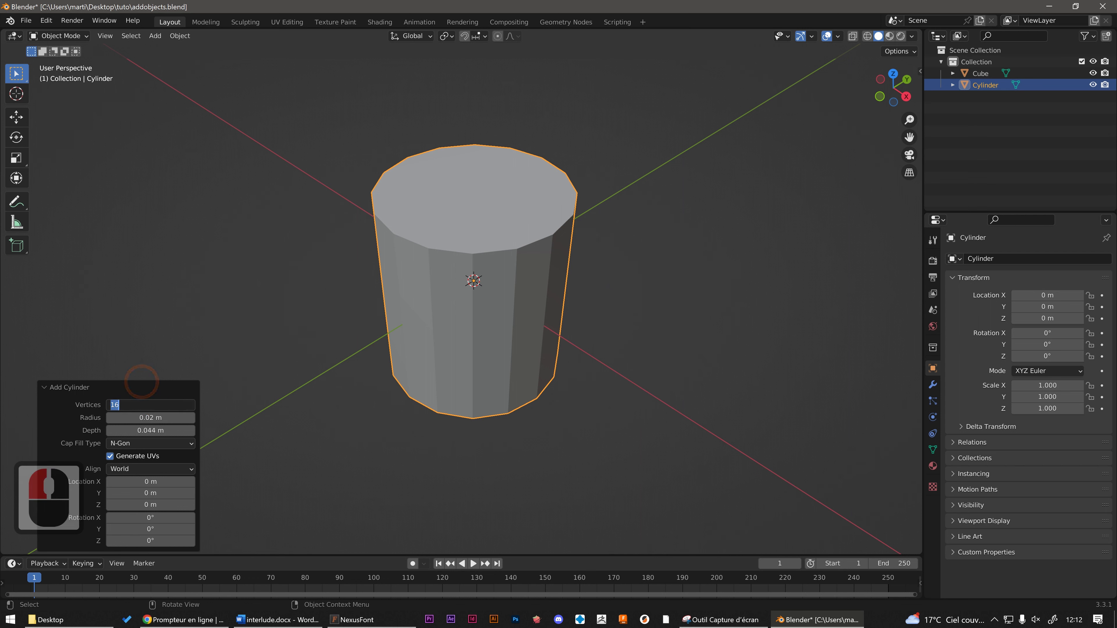
pyautogui.write('64')
pyautogui.press('Tab')
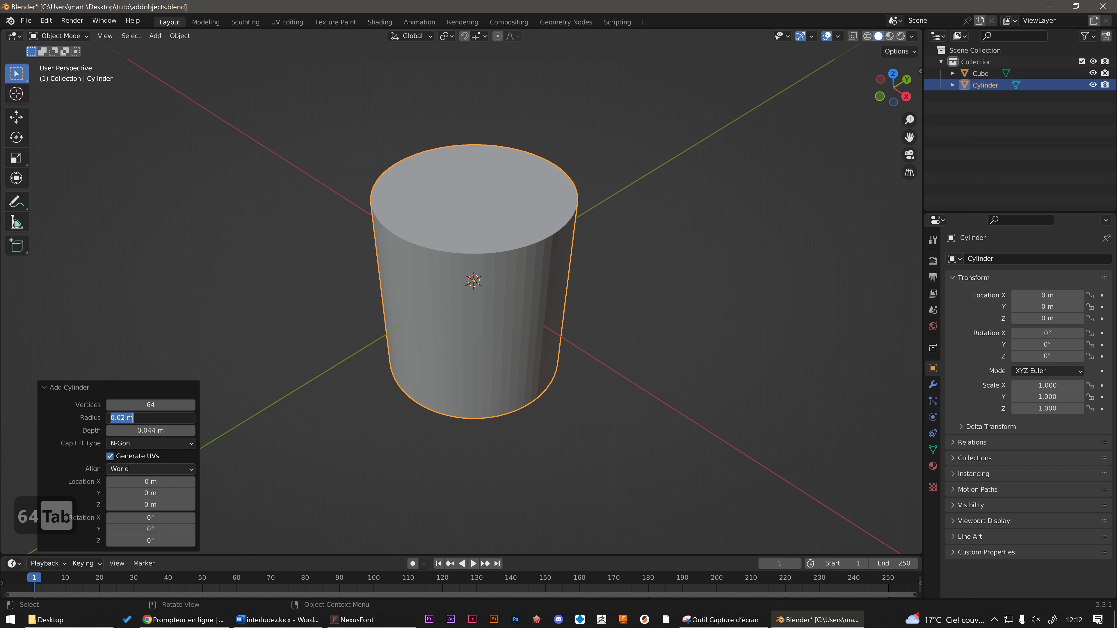
# - Set the cylinder's vertex count to 128 for smoother sides
pyautogui.click(163, 407)
pyautogui.click(162, 407)
pyautogui.write('2')
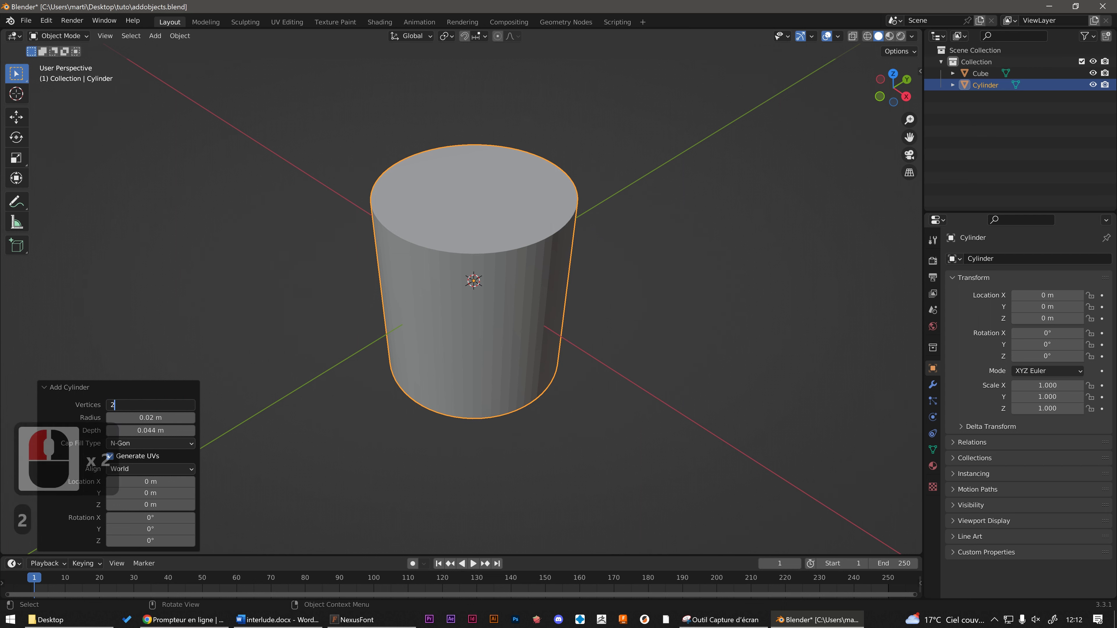
pyautogui.press('BackSpace')
pyautogui.write('128')
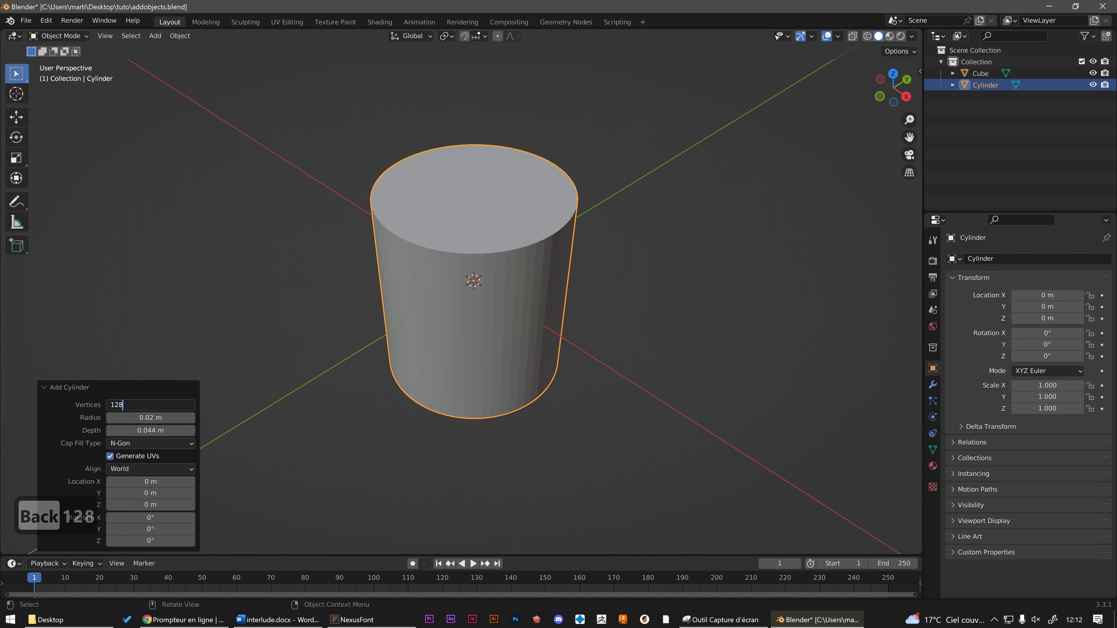
pyautogui.press('Tab')
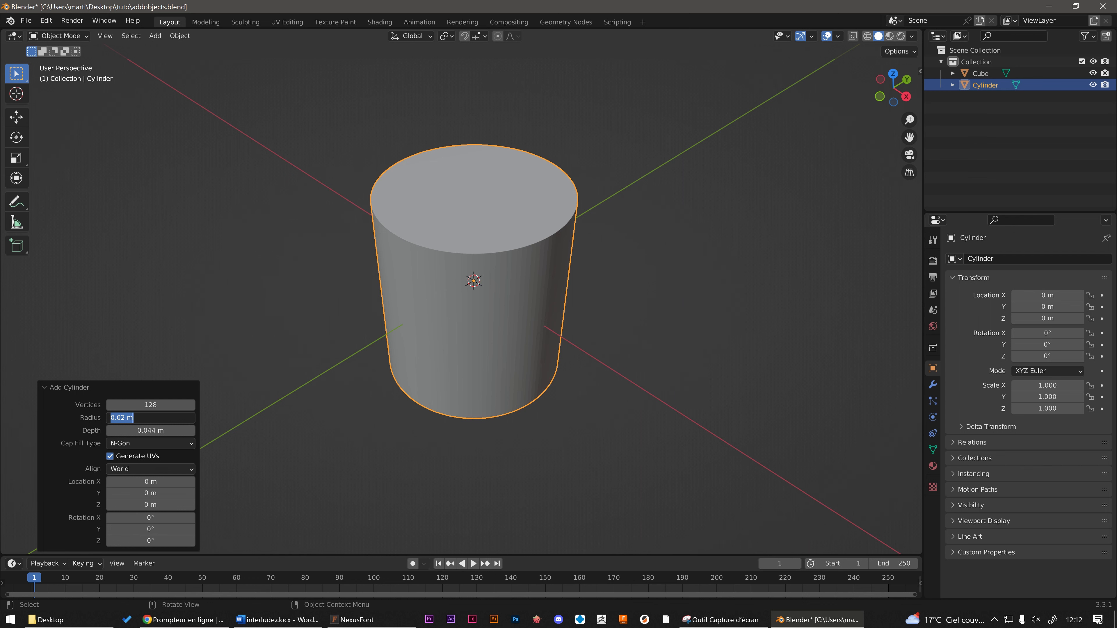
# - Reduce the cylinder's vertex count to 5 to make a pentagonal prism
pyautogui.doubleClick(167, 403)
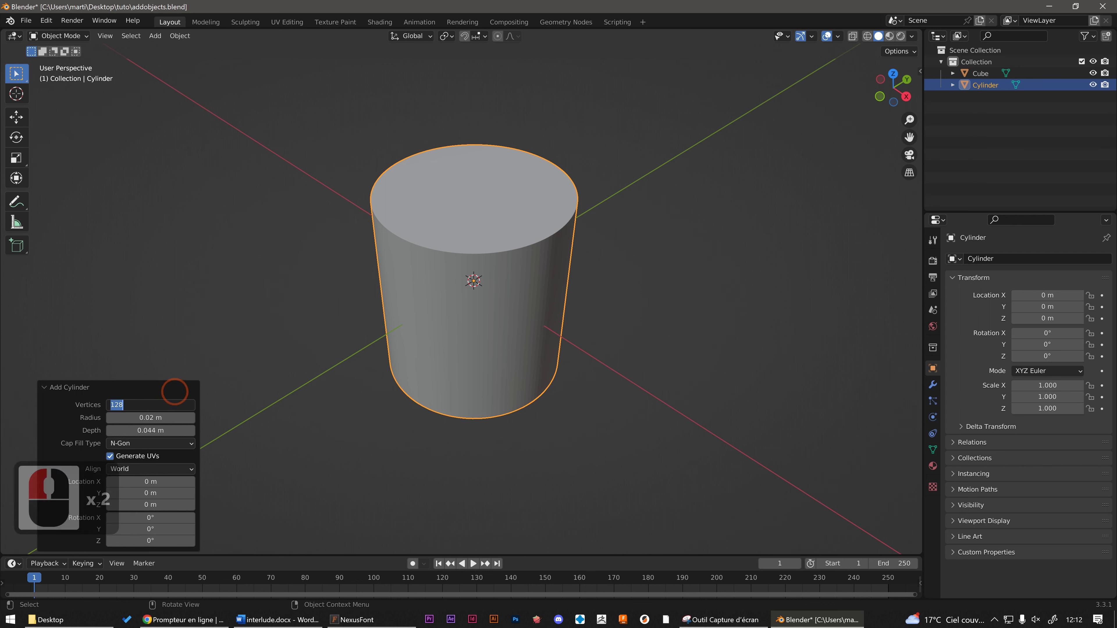
pyautogui.write('5')
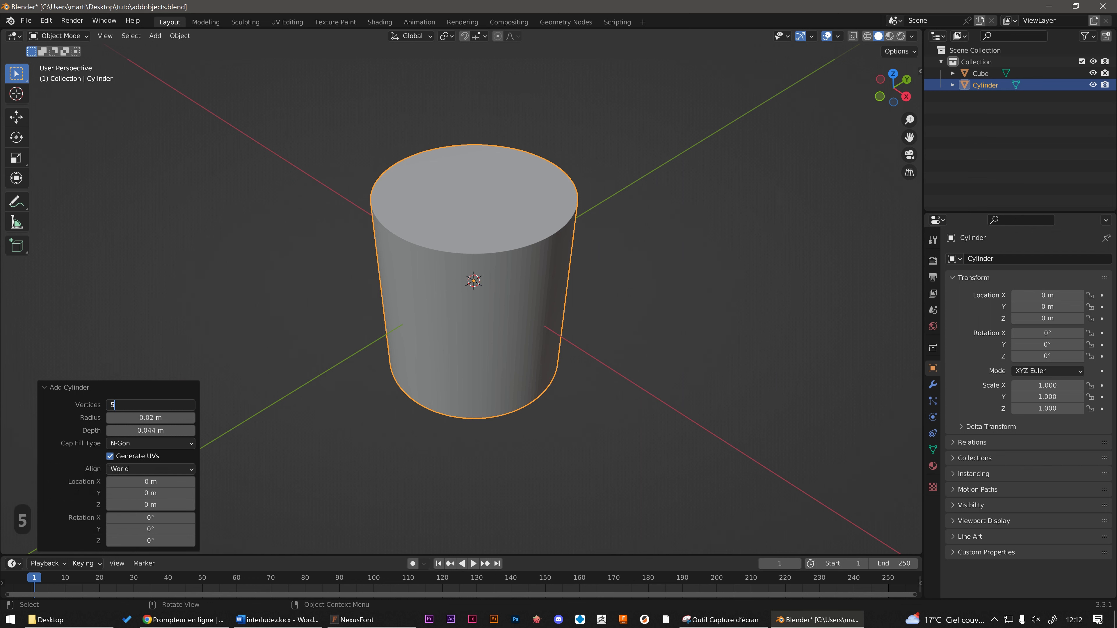
pyautogui.press('Tab')
pyautogui.middleClick(489, 276)
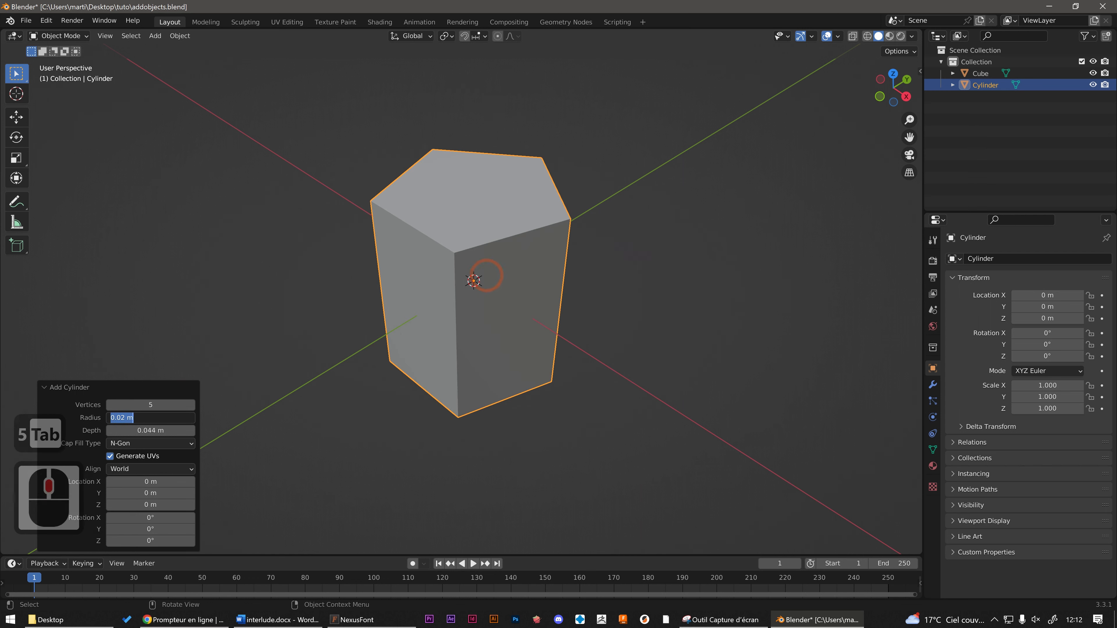
pyautogui.middleClick(476, 278)
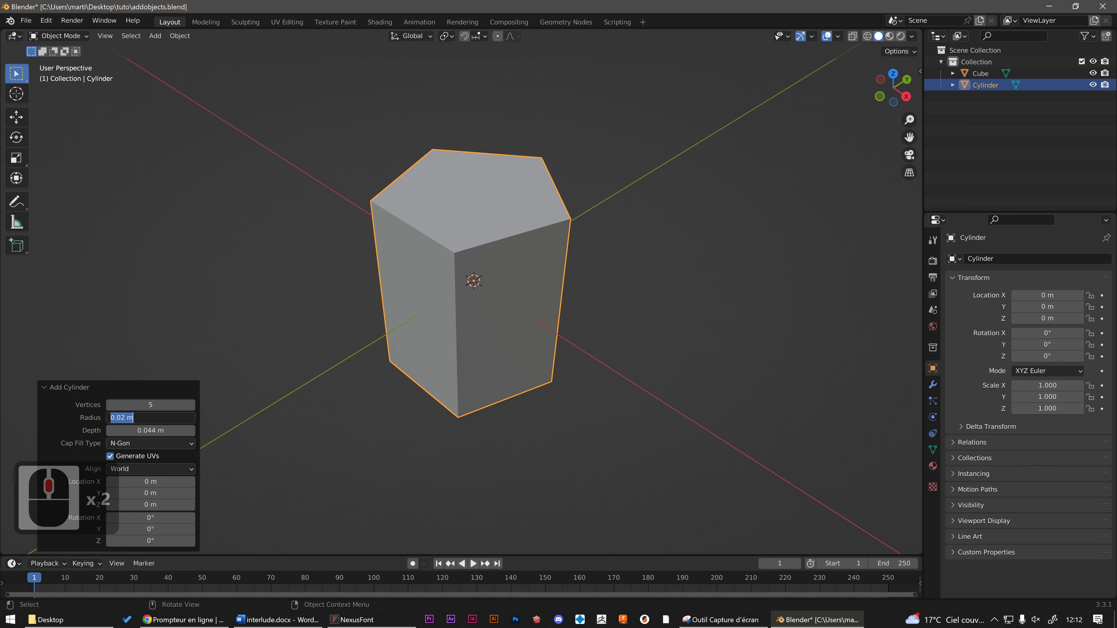
# - Increase the vertex count one at a time to 6 and on to 8, inspecting the prism from several angles
pyautogui.click(188, 404)
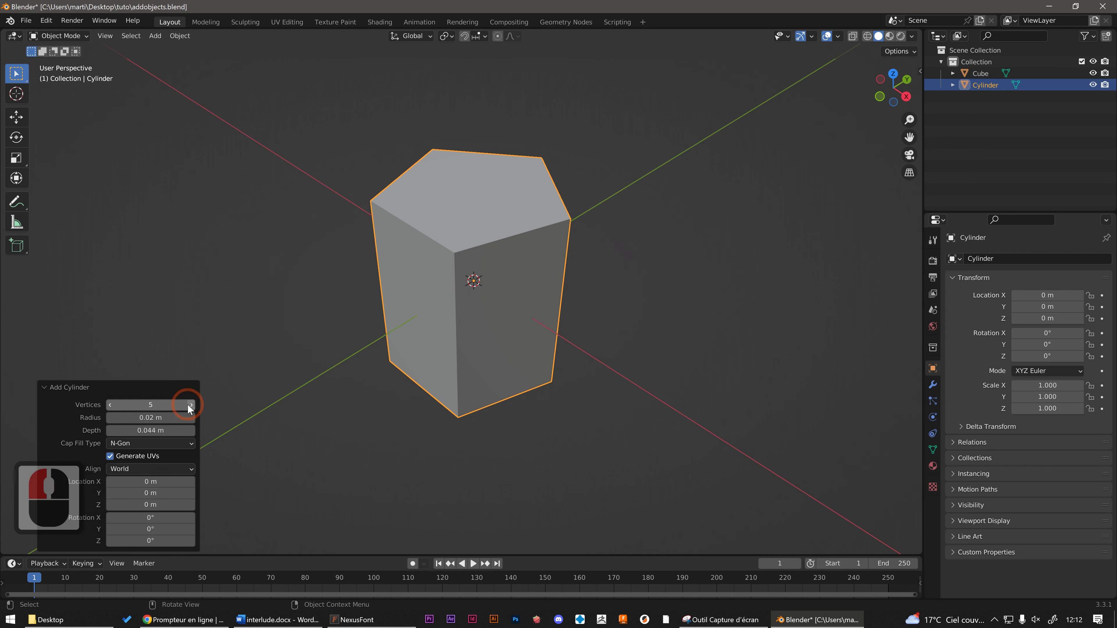
pyautogui.click(191, 403)
pyautogui.moveTo(409, 348); pyautogui.dragTo(382, 369, button='middle')
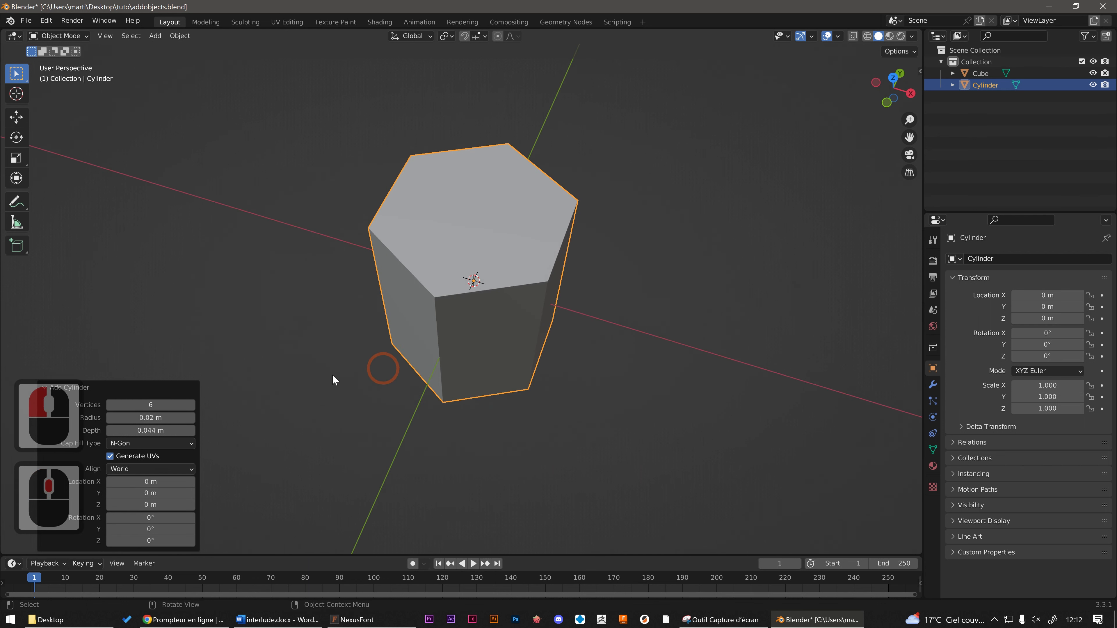
pyautogui.click(191, 404)
pyautogui.click(191, 404)
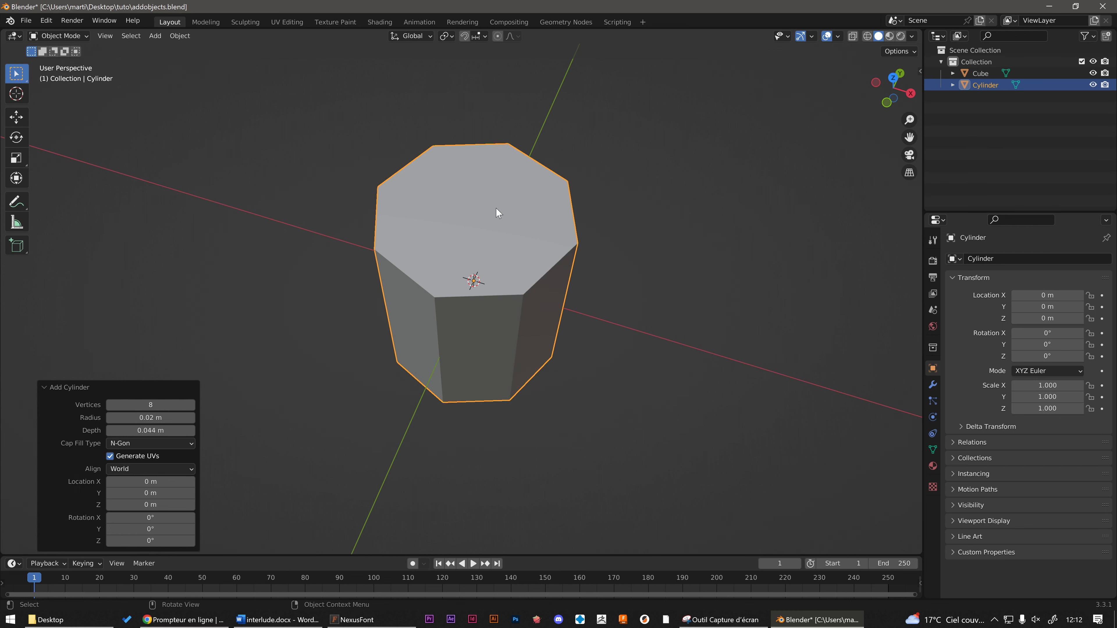
pyautogui.moveTo(499, 212); pyautogui.dragTo(487, 170, button='middle')
pyautogui.moveTo(478, 341); pyautogui.dragTo(500, 400, button='middle')
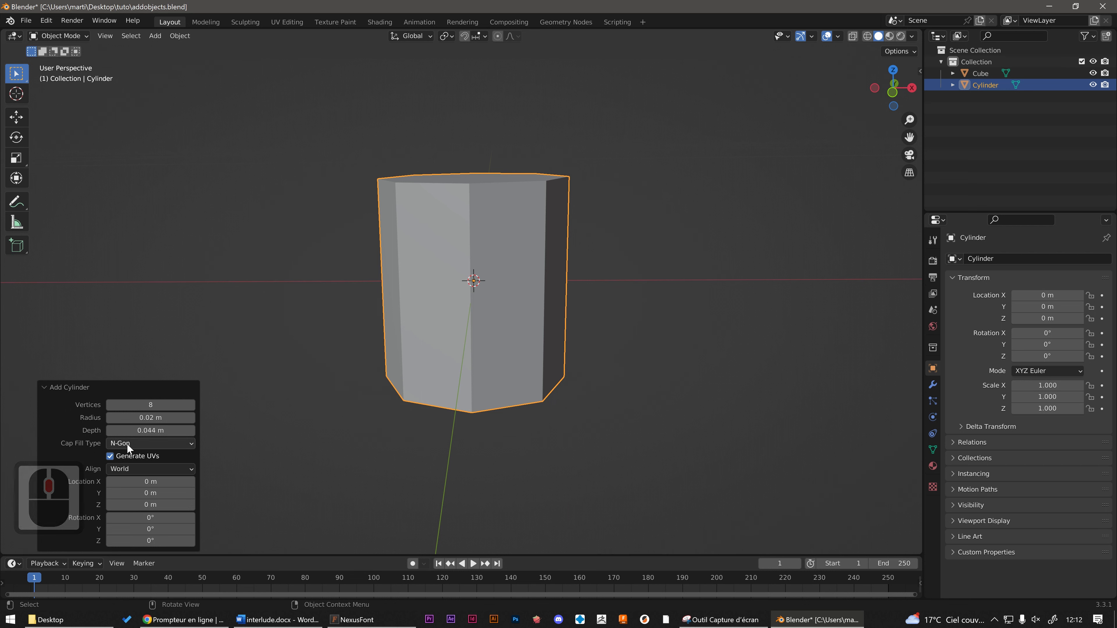
# - Set the cylinder's cap fill type to Nothing, inspect the open ends, and change the type to Triangle Fan
pyautogui.click(113, 441)
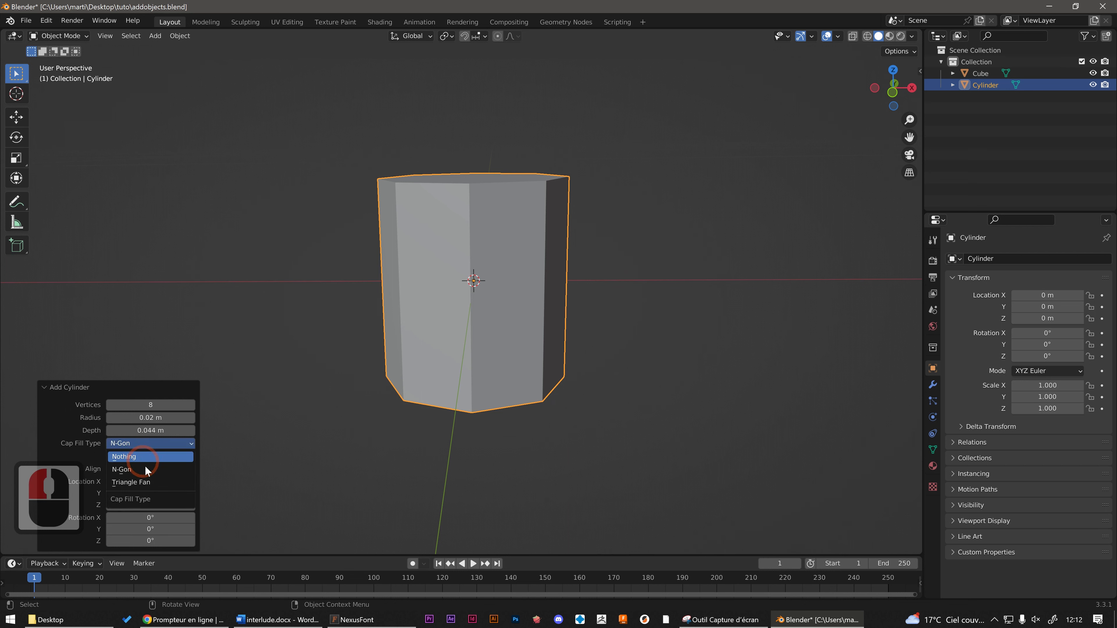
pyautogui.click(142, 458)
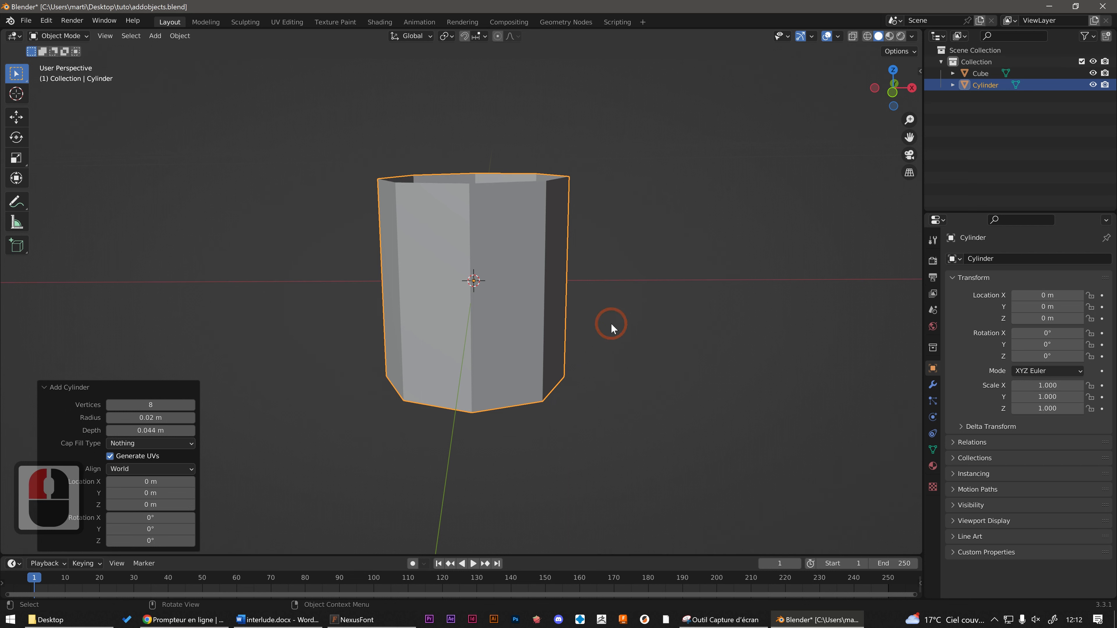
pyautogui.moveTo(611, 323); pyautogui.dragTo(426, 205, button='middle')
pyautogui.moveTo(399, 262); pyautogui.dragTo(494, 294, button='middle')
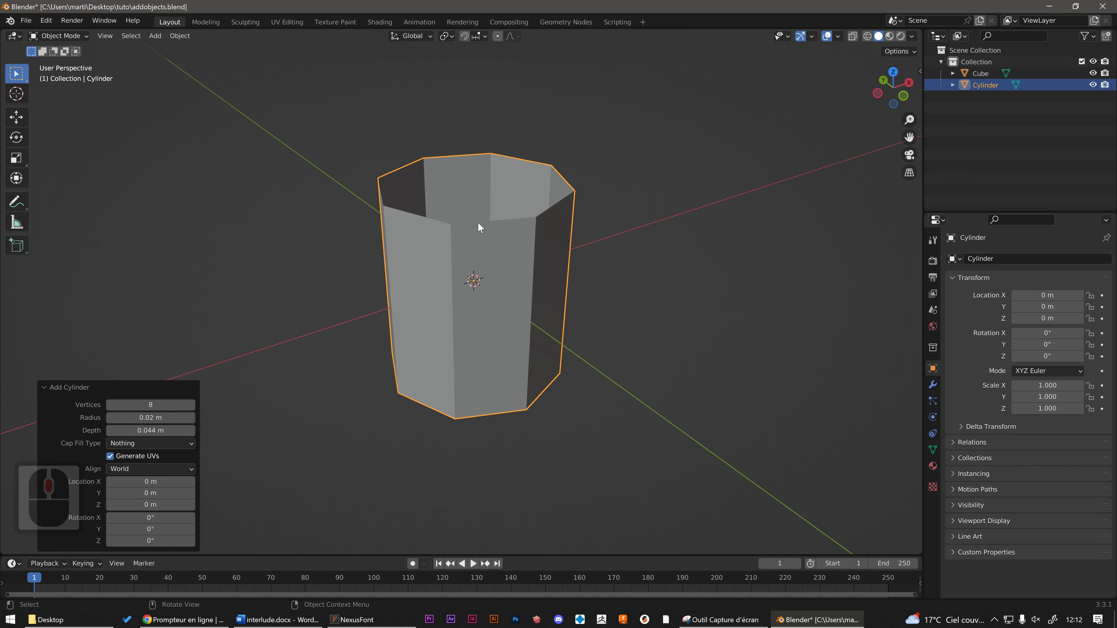
pyautogui.click(141, 443)
pyautogui.click(150, 483)
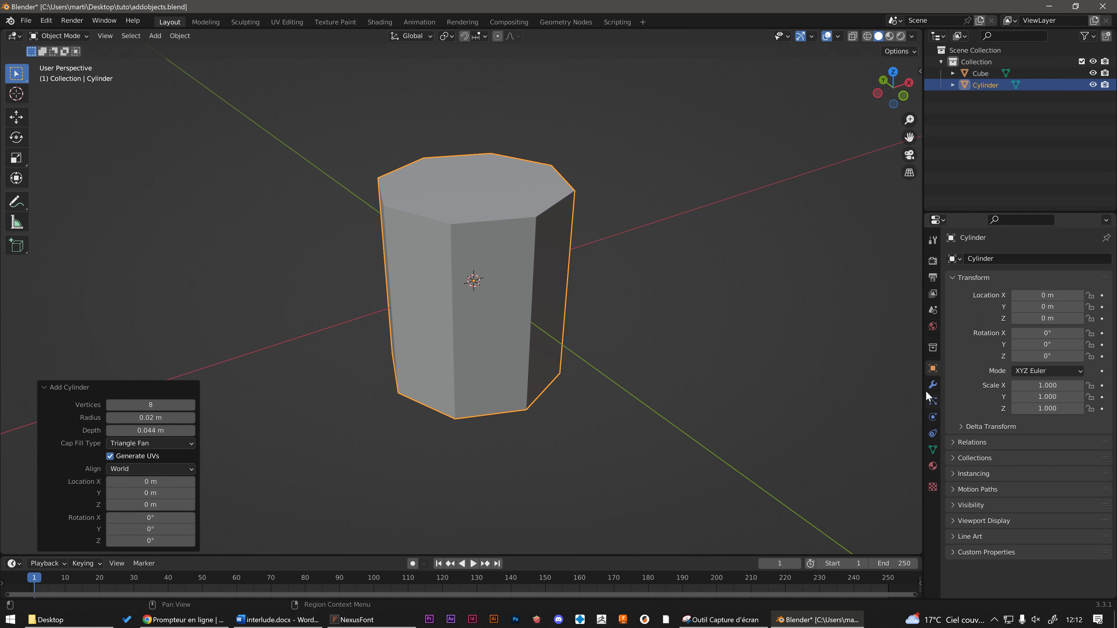
# - Enable the wireframe viewport display for the cylinder, inspect its cap, and set the cap fill type to N-Gon
pyautogui.click(981, 526)
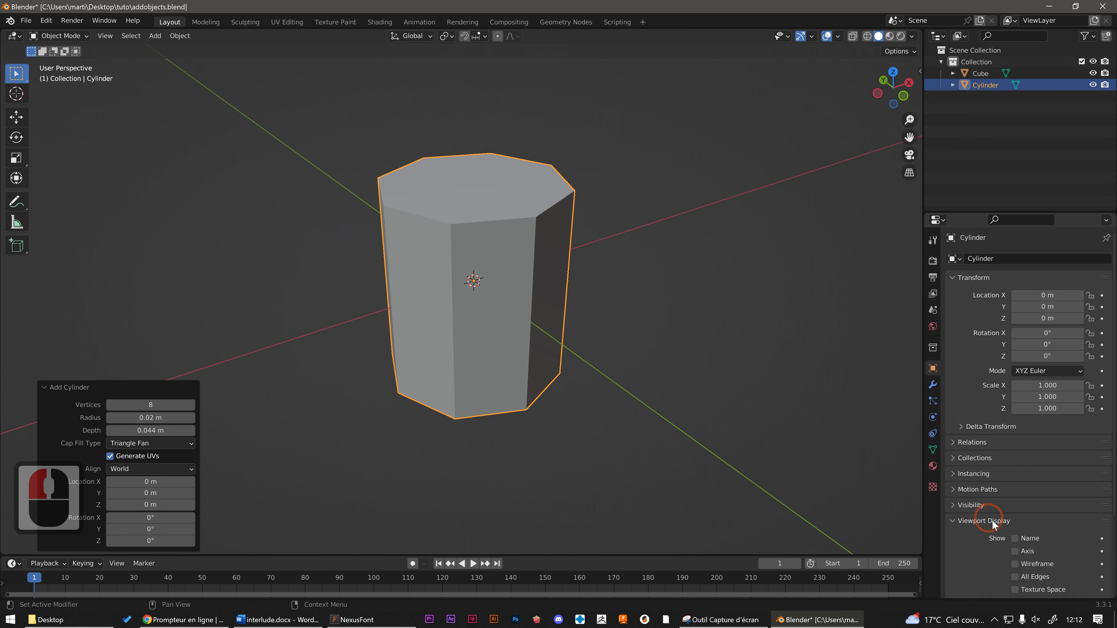
pyautogui.scroll(-3, 985, 526)
pyautogui.click(1033, 525)
pyautogui.moveTo(582, 222); pyautogui.dragTo(512, 222, button='middle')
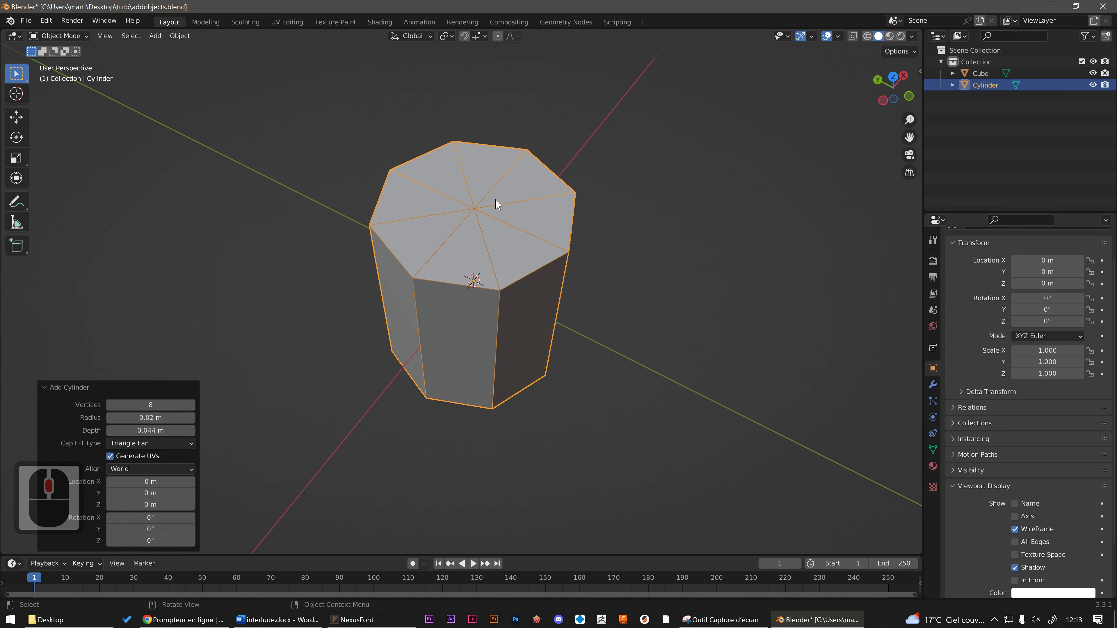
pyautogui.click(150, 445)
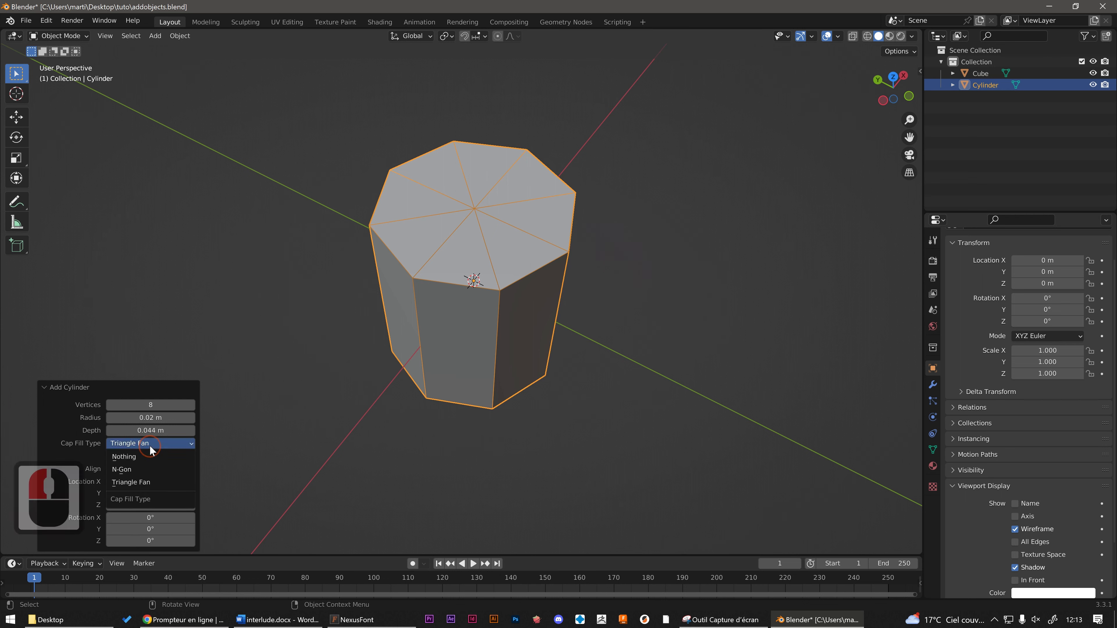
pyautogui.click(151, 468)
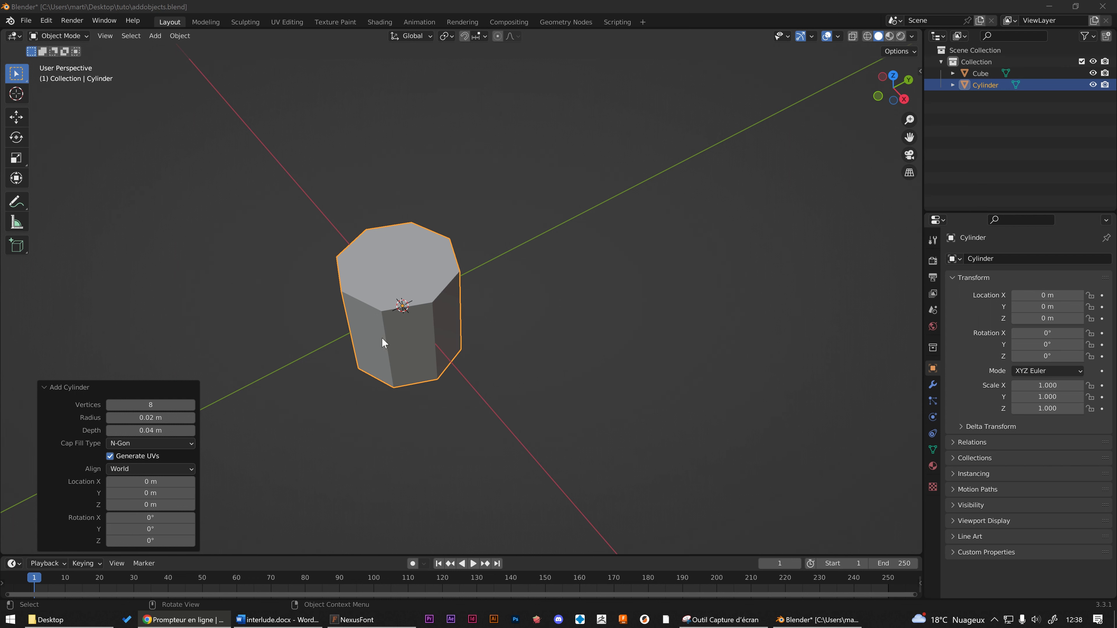
# - Delete the existing cylinder and add a new cylinder mesh at the scene origin
pyautogui.scroll(-4, 381, 335)
pyautogui.press('Delete')
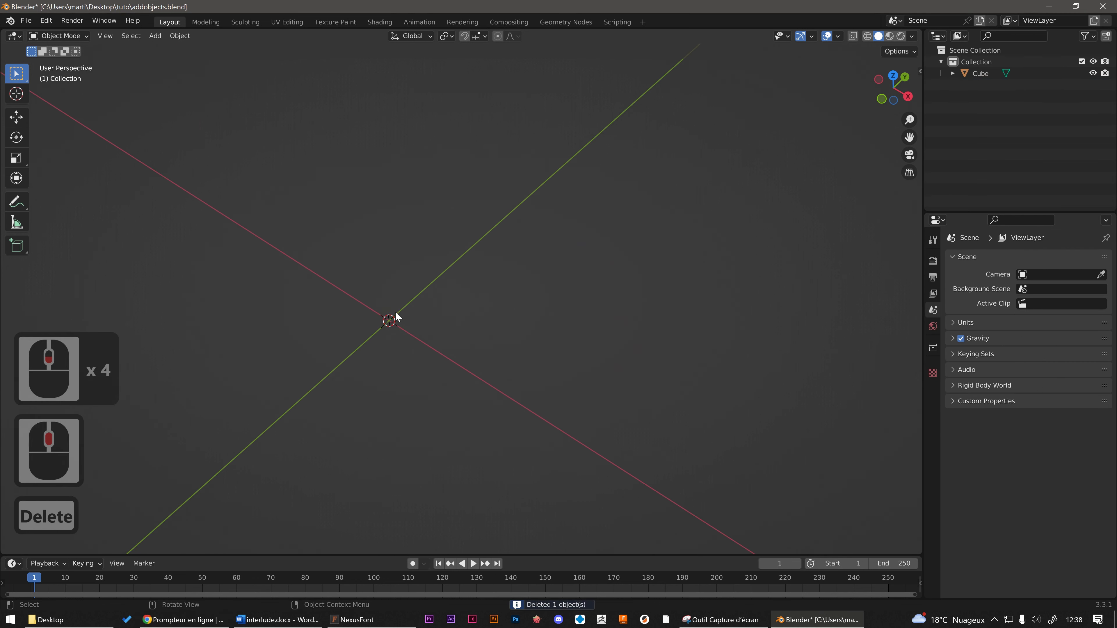
pyautogui.moveTo(394, 317); pyautogui.dragTo(417, 309, button='middle')
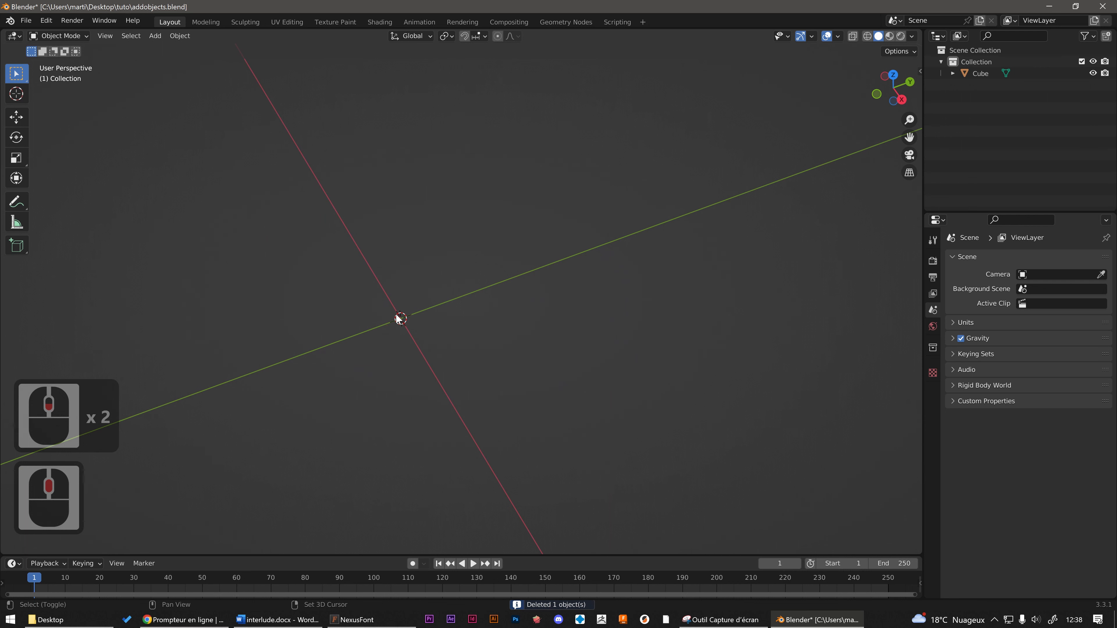
pyautogui.hotkey('shift', 'a')
pyautogui.moveTo(398, 314)
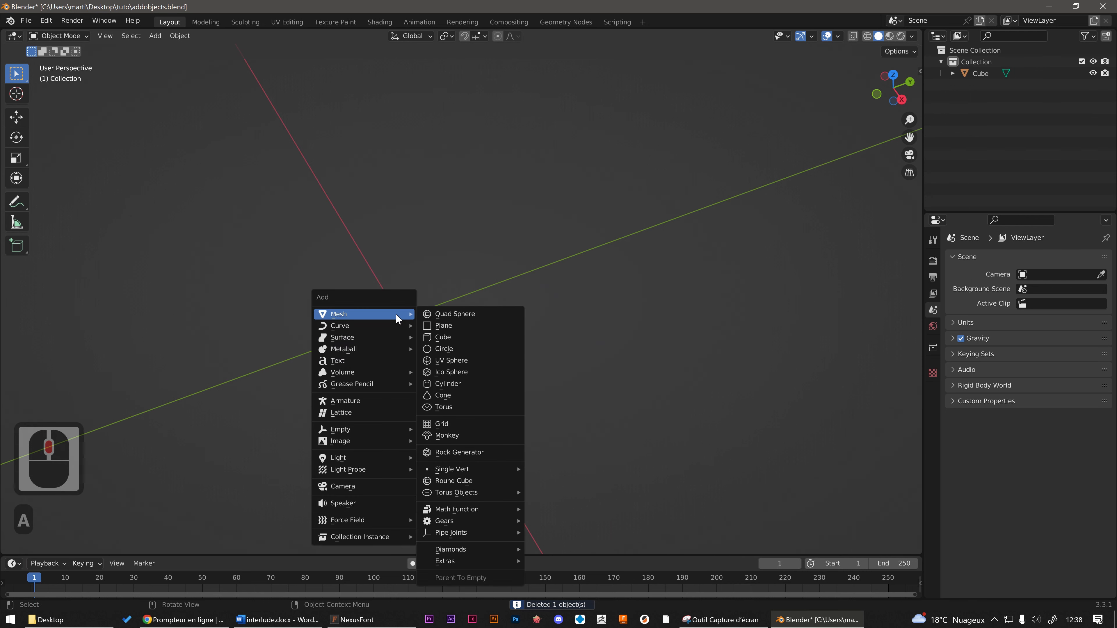
pyautogui.click(450, 385)
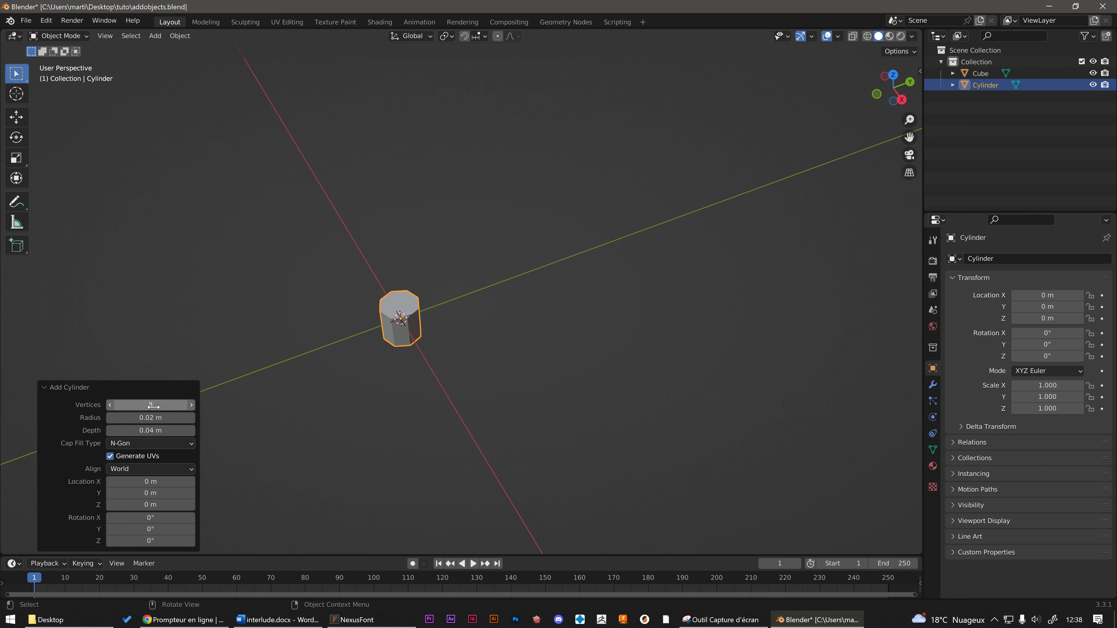
# - Set the new cylinder's radius to 15 cm and its depth to 40 cm
pyautogui.click(155, 416)
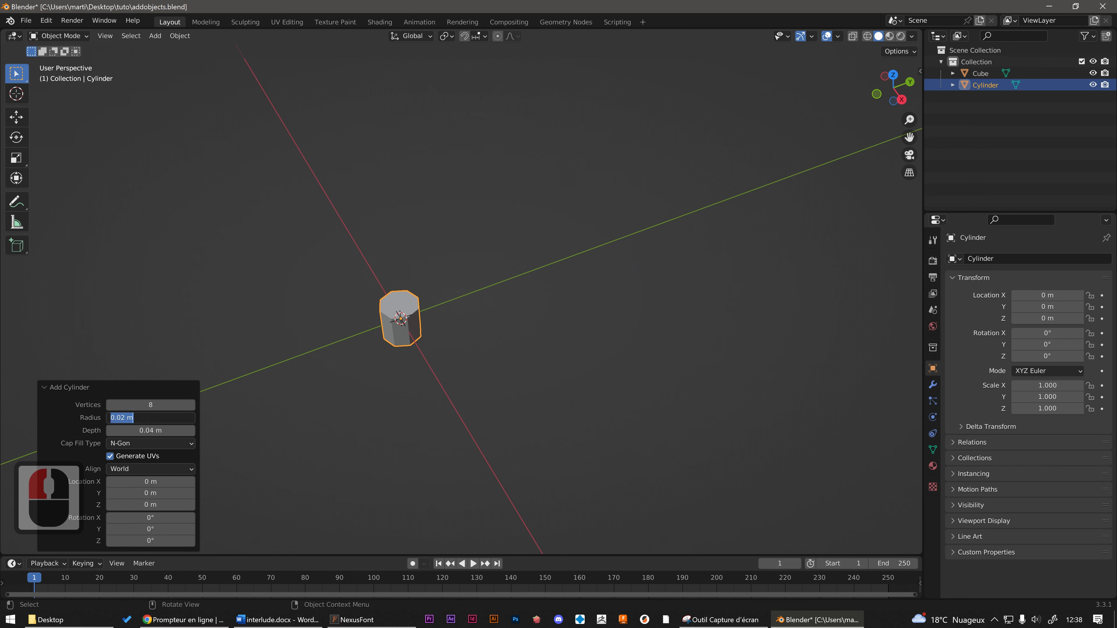
pyautogui.write('15cm')
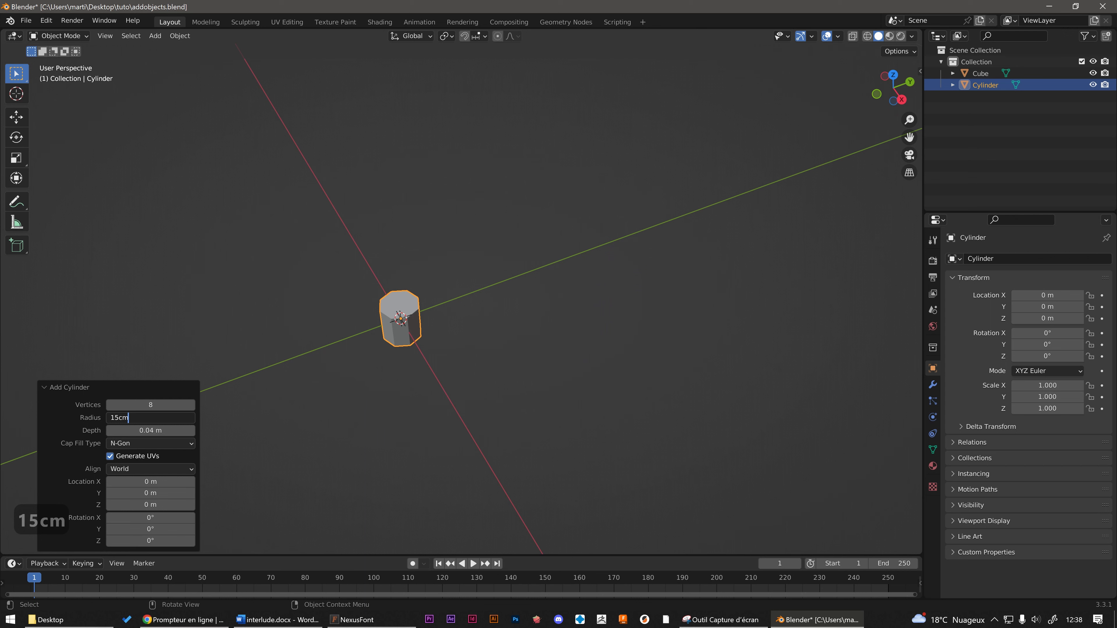
pyautogui.press('Tab')
pyautogui.write('40cm')
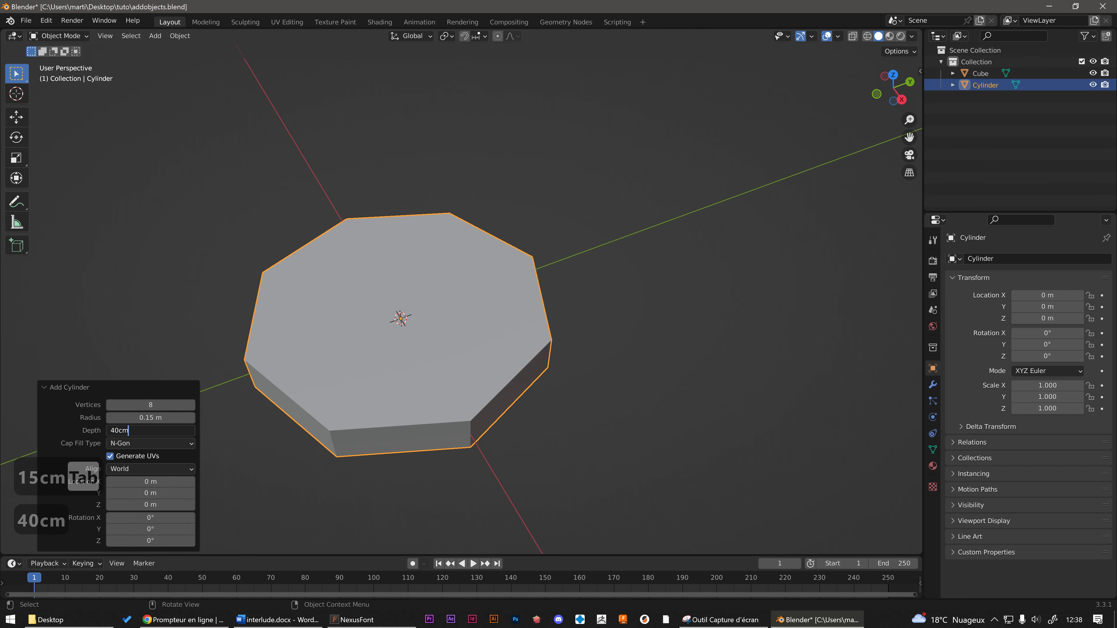
pyautogui.press('Tab')
# - Increase the new cylinder's vertex count to 58
pyautogui.moveTo(146, 403); pyautogui.dragTo(167, 413)
pyautogui.scroll(-4, 391, 337)
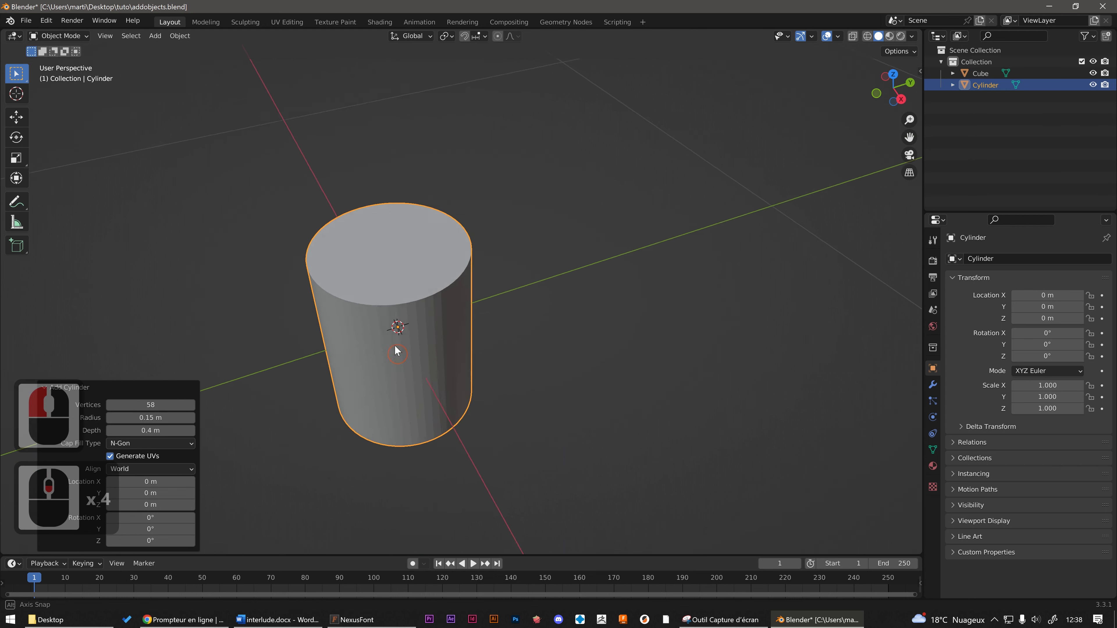
pyautogui.moveTo(405, 328); pyautogui.dragTo(421, 318, button='middle')
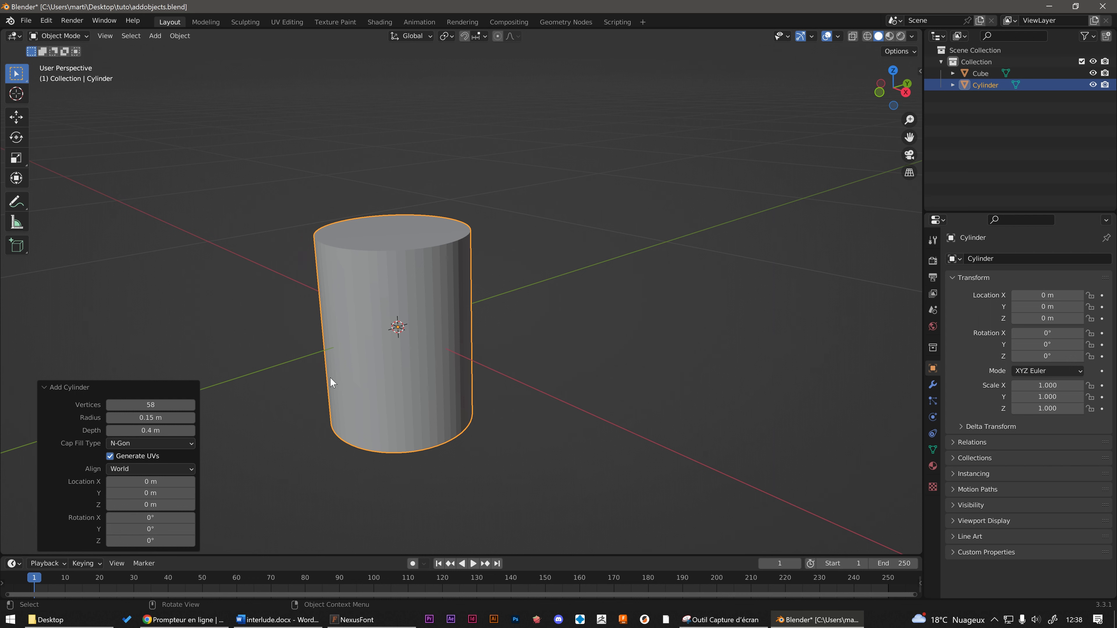
# - Add a second cylinder at the origin with a radius of 0.25 m and a depth of 0.01 m
pyautogui.hotkey('shift', 'a')
pyautogui.moveTo(330, 377)
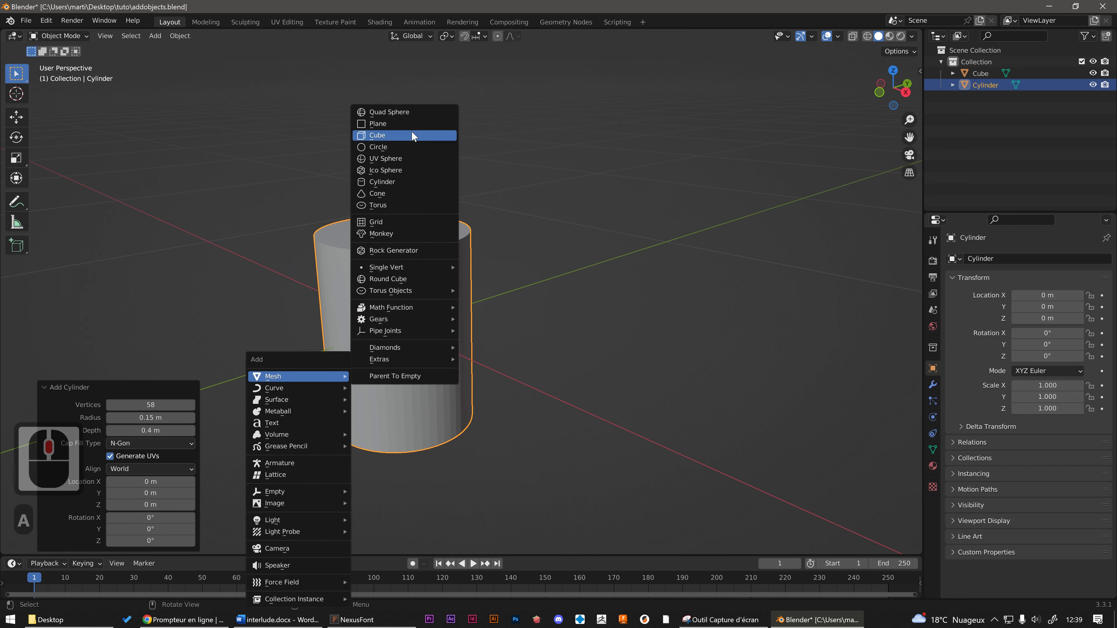
pyautogui.click(381, 182)
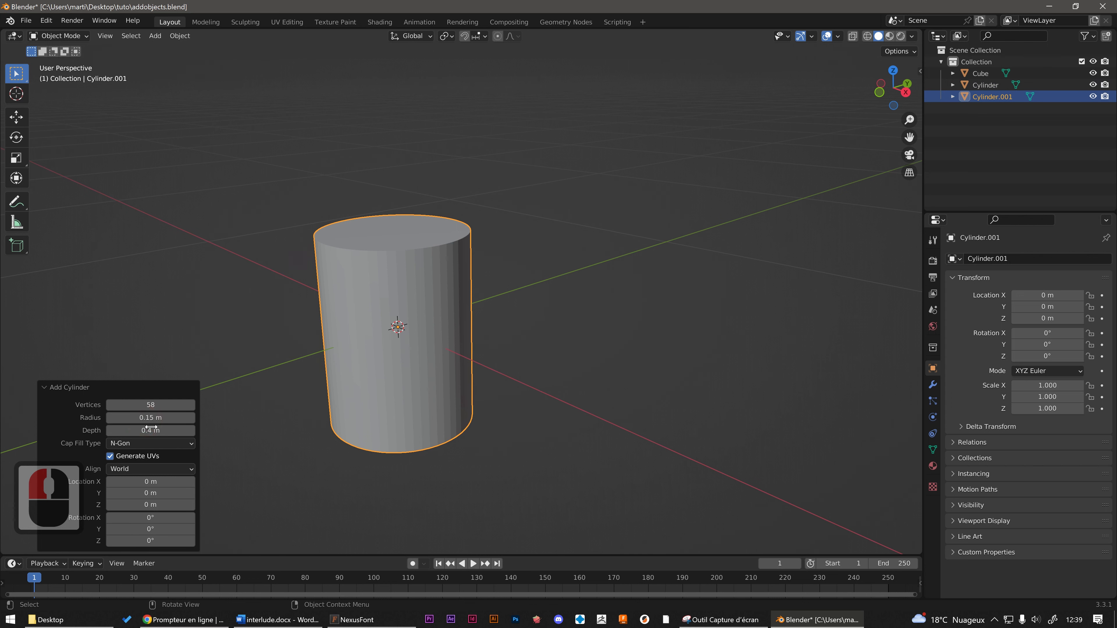
pyautogui.moveTo(158, 422)
pyautogui.mouseDown()
pyautogui.moveTo(189, 421)
pyautogui.moveTo(159, 417)
pyautogui.moveTo(146, 434)
pyautogui.moveTo(165, 437)
pyautogui.moveTo(169, 419)
pyautogui.moveTo(158, 418)
pyautogui.mouseUp()
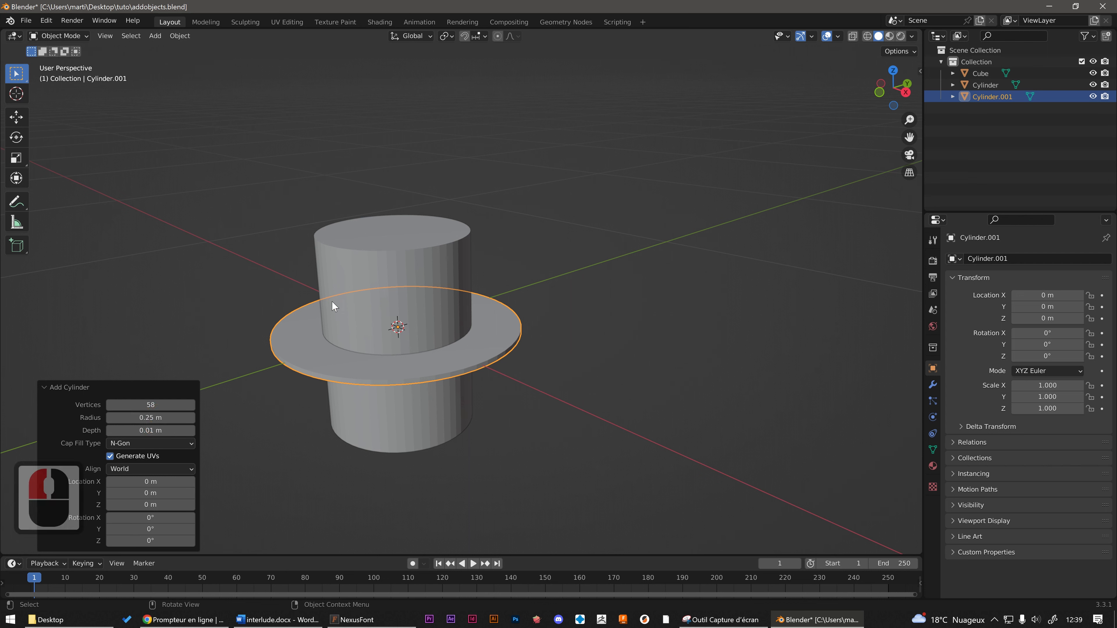
# - Move the flat cylinder down about 0.19 m along Z to the base of the tall cylinder
pyautogui.click(15, 119)
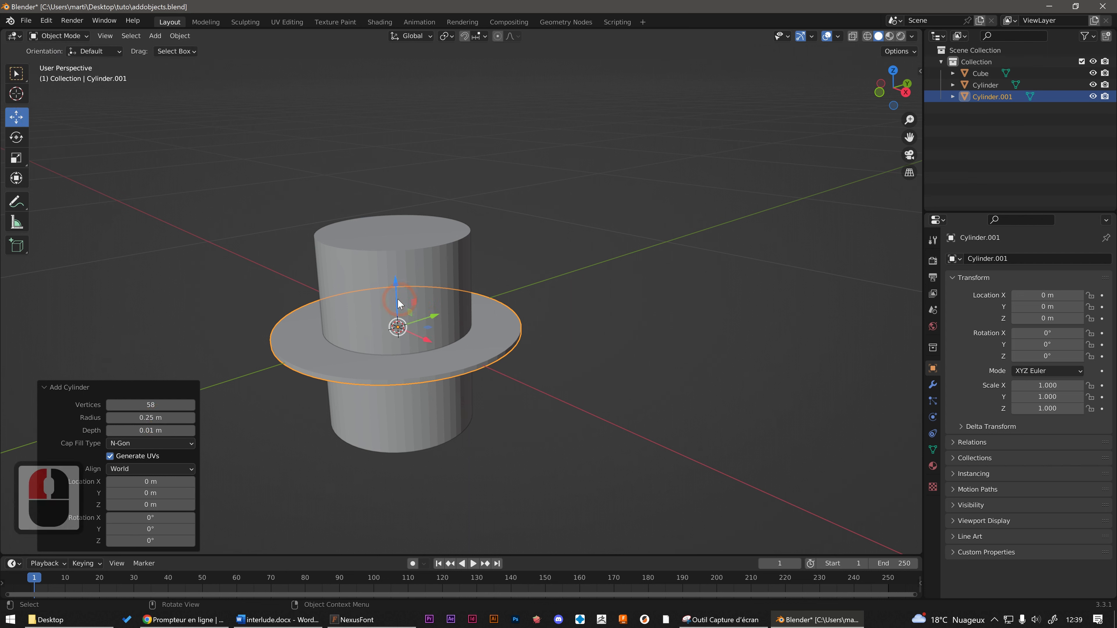
pyautogui.moveTo(398, 283); pyautogui.dragTo(390, 370)
pyautogui.moveTo(383, 353); pyautogui.dragTo(457, 329, button='middle')
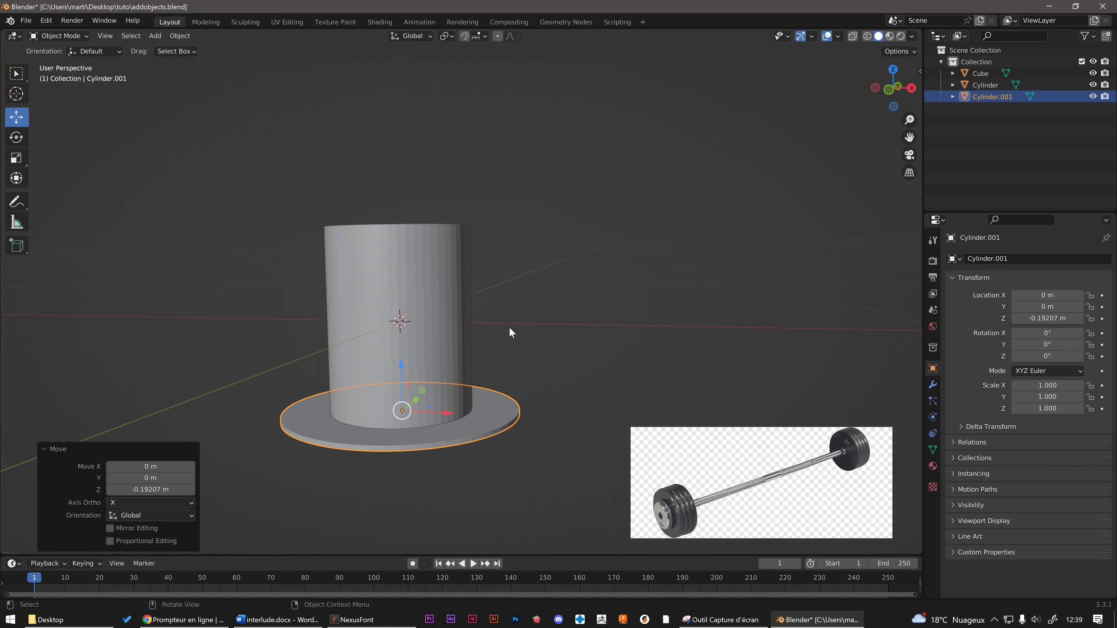
# - Delete both hat cylinders and add a new cylinder mesh at the scene origin
pyautogui.scroll(-4, 515, 344)
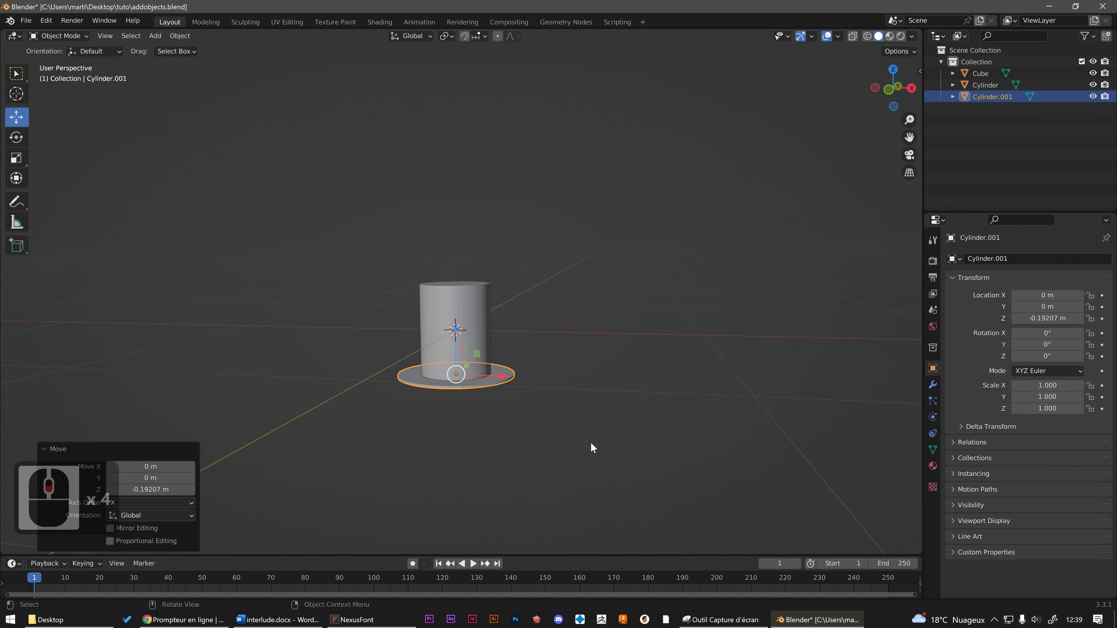
pyautogui.keyDown('shift'); pyautogui.click(372, 309); pyautogui.keyUp('shift')
pyautogui.press('Delete')
pyautogui.moveTo(322, 257); pyautogui.dragTo(371, 264, button='middle')
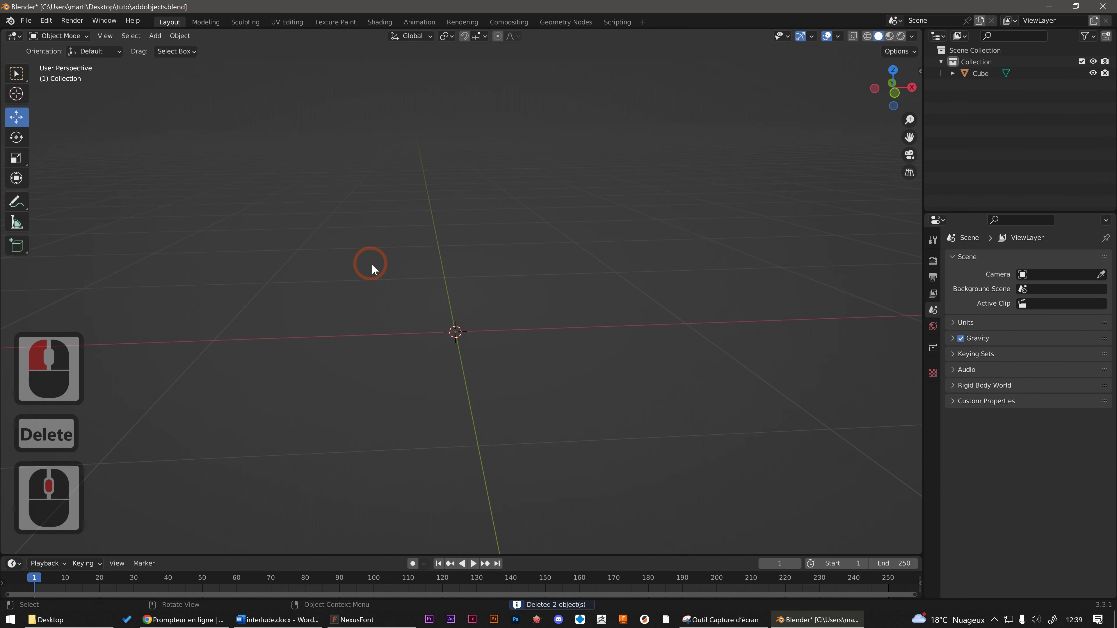
pyautogui.hotkey('shift', 'a')
pyautogui.moveTo(371, 265)
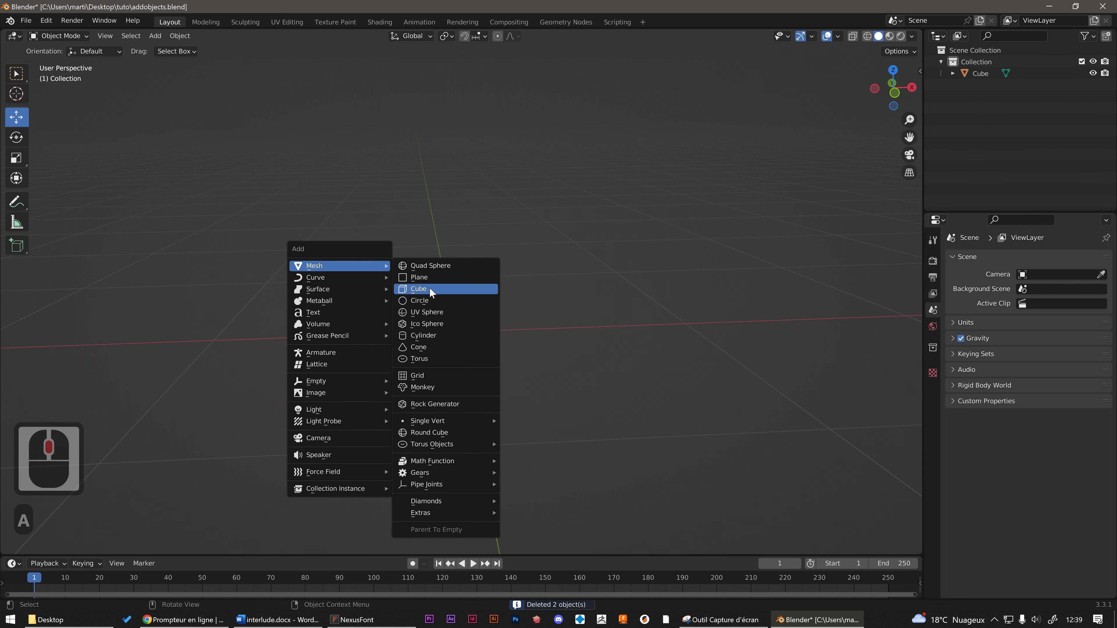
pyautogui.click(432, 332)
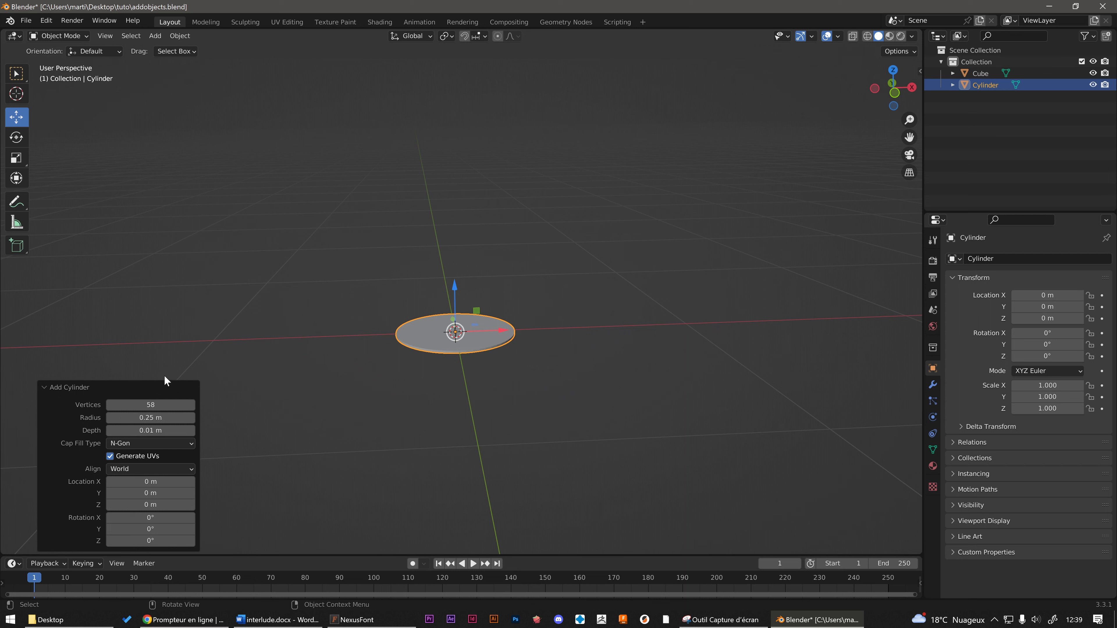
# - Set the new cylinder's depth to 3 cm and its radius to 10 cm
pyautogui.click(160, 418)
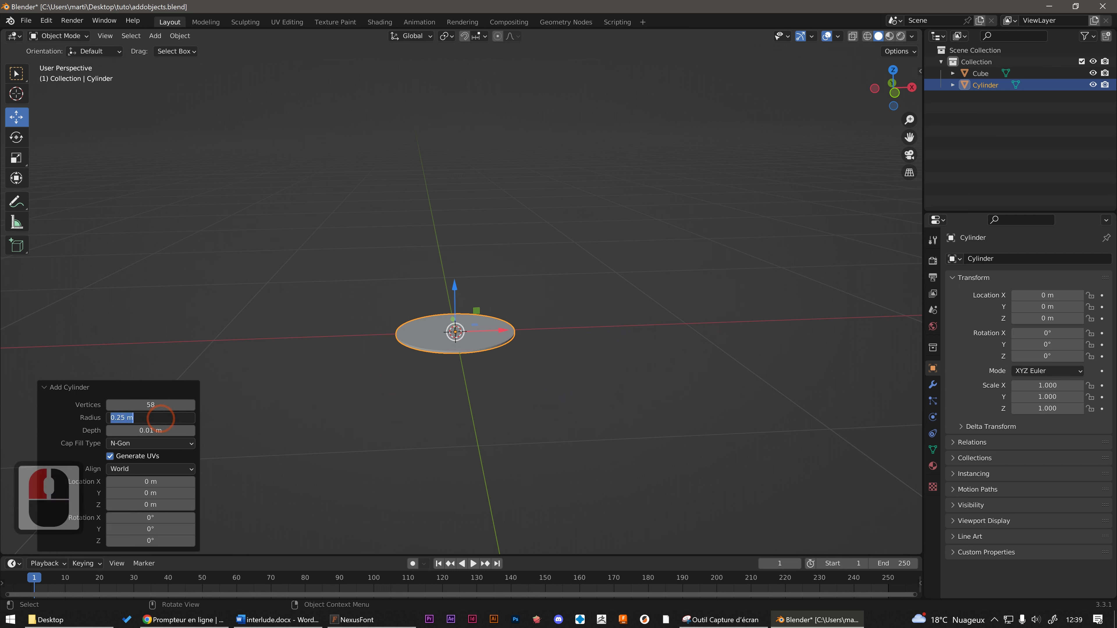
pyautogui.click(158, 428)
pyautogui.click(170, 429)
pyautogui.write('3')
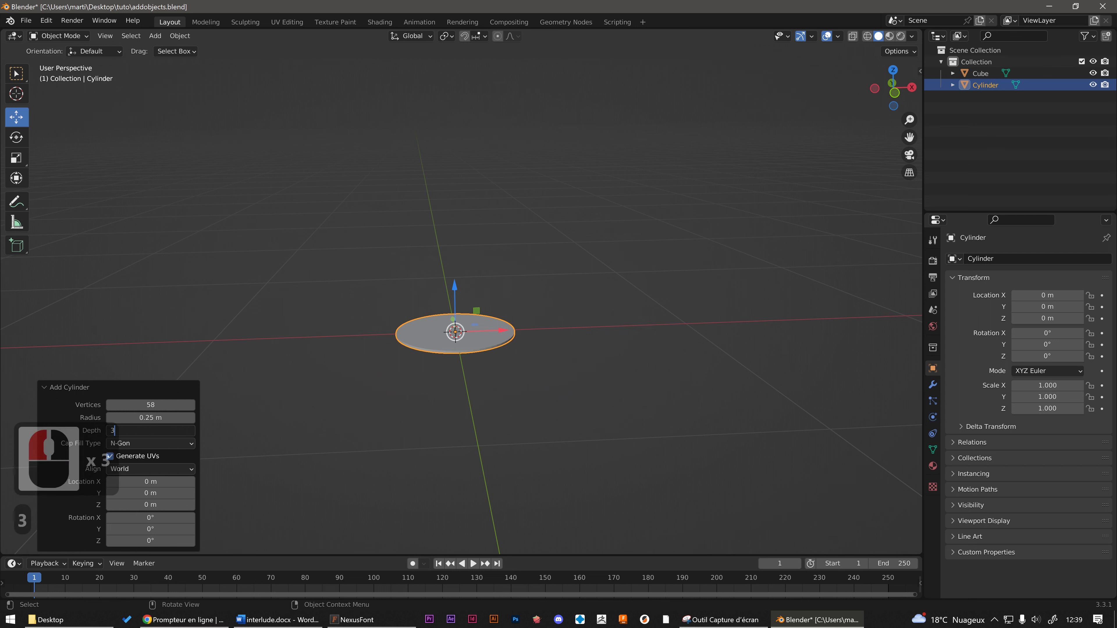
pyautogui.write('cm')
pyautogui.click(163, 417)
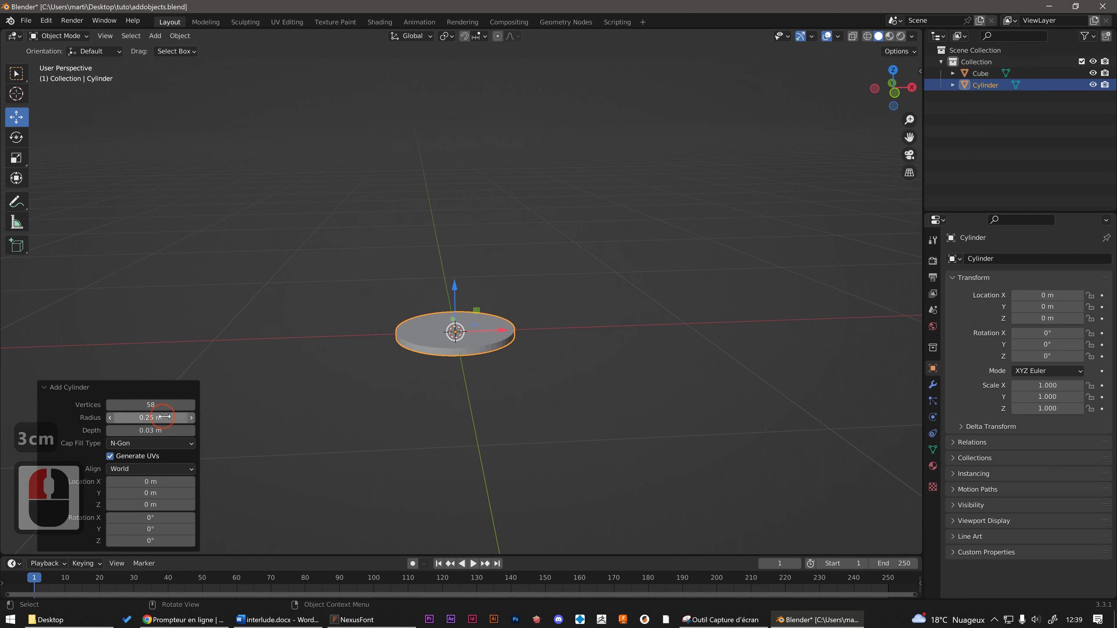
pyautogui.doubleClick(163, 416)
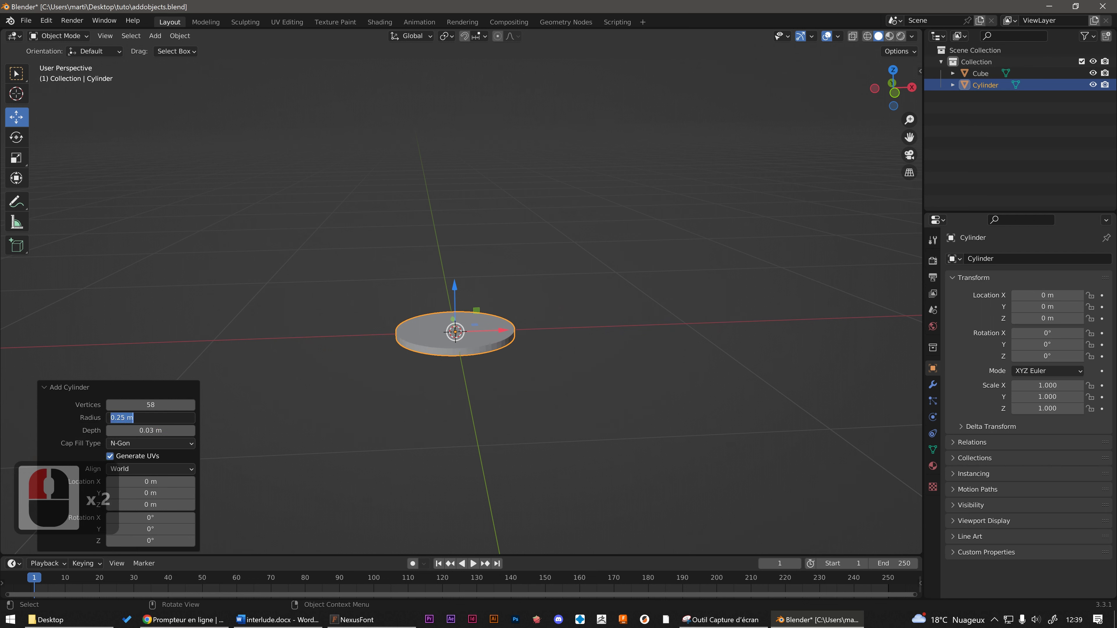
pyautogui.write('1')
pyautogui.press('BackSpace')
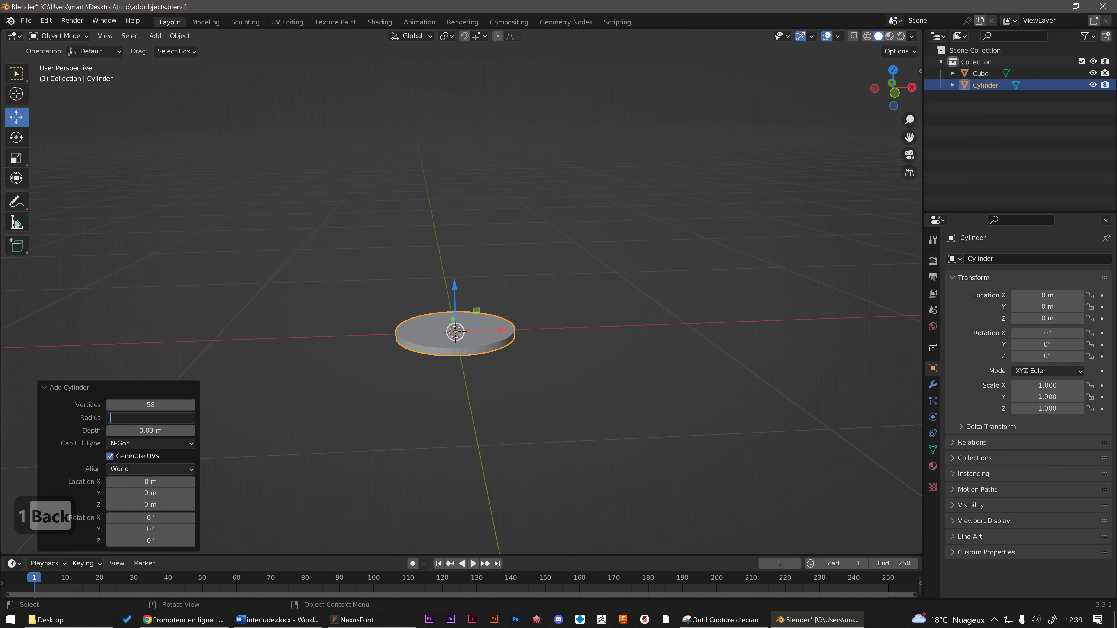
pyautogui.write('10cm')
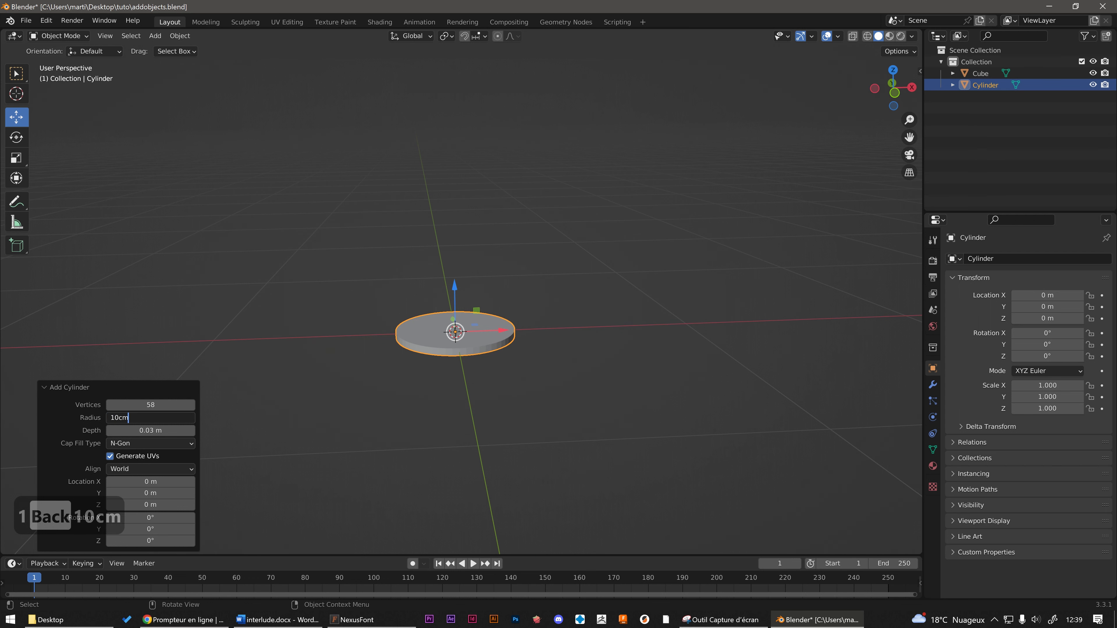
pyautogui.press('Return')
pyautogui.middleClick(457, 347)
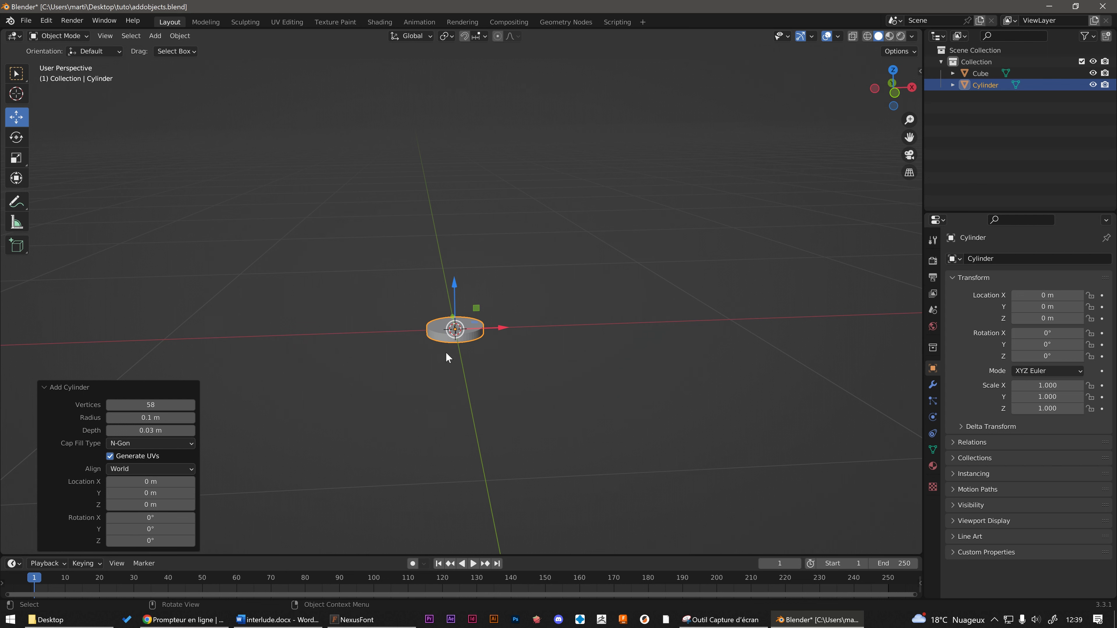
pyautogui.moveTo(148, 529); pyautogui.dragTo(969, 524)
pyautogui.rightClick(968, 525)
# - From the Right Orthographic view, set the disc's alignment to View so it stands upright facing the X axis
pyautogui.moveTo(629, 329); pyautogui.dragTo(511, 309, button='middle')
pyautogui.click(909, 172)
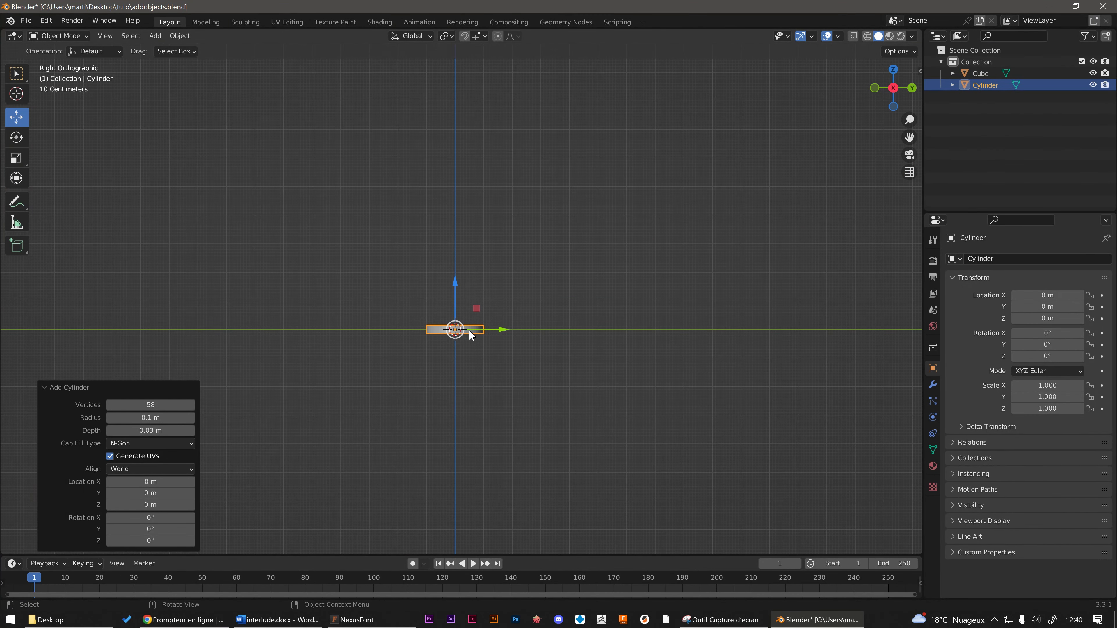
pyautogui.click(135, 470)
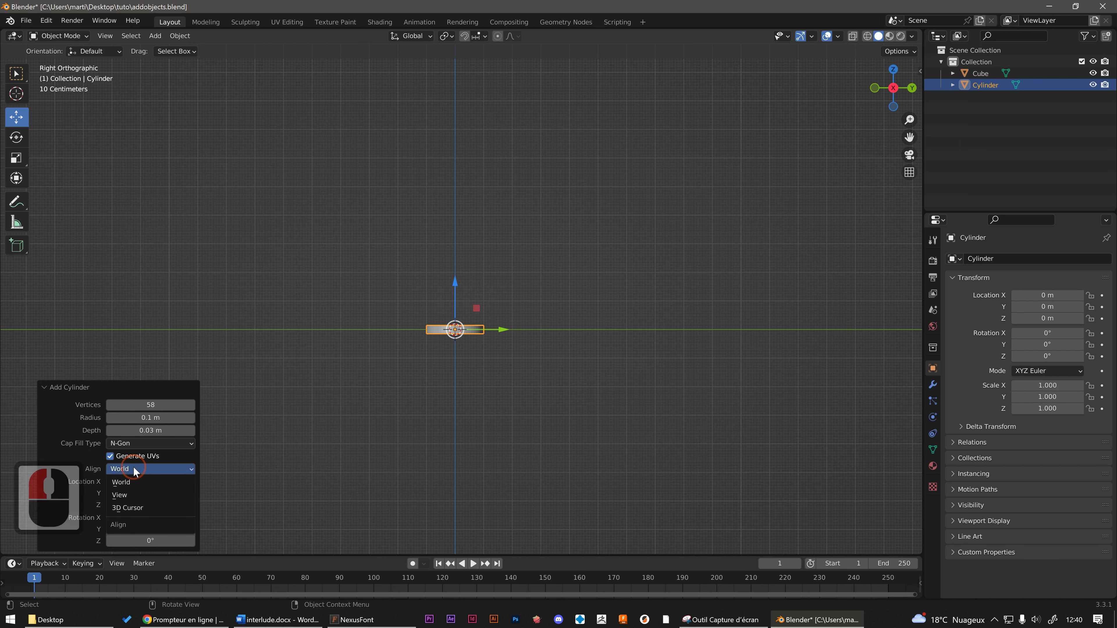
pyautogui.click(139, 496)
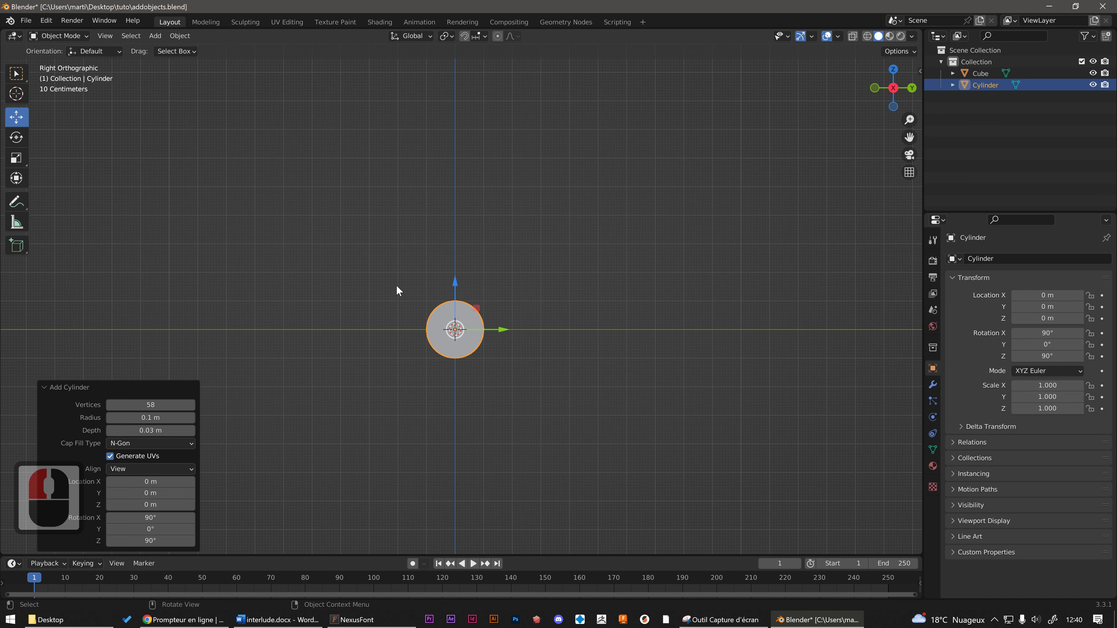
# - Duplicate the upright disc and place the copy about 0.46 m away along the X axis
pyautogui.moveTo(397, 286); pyautogui.dragTo(497, 312, button='middle')
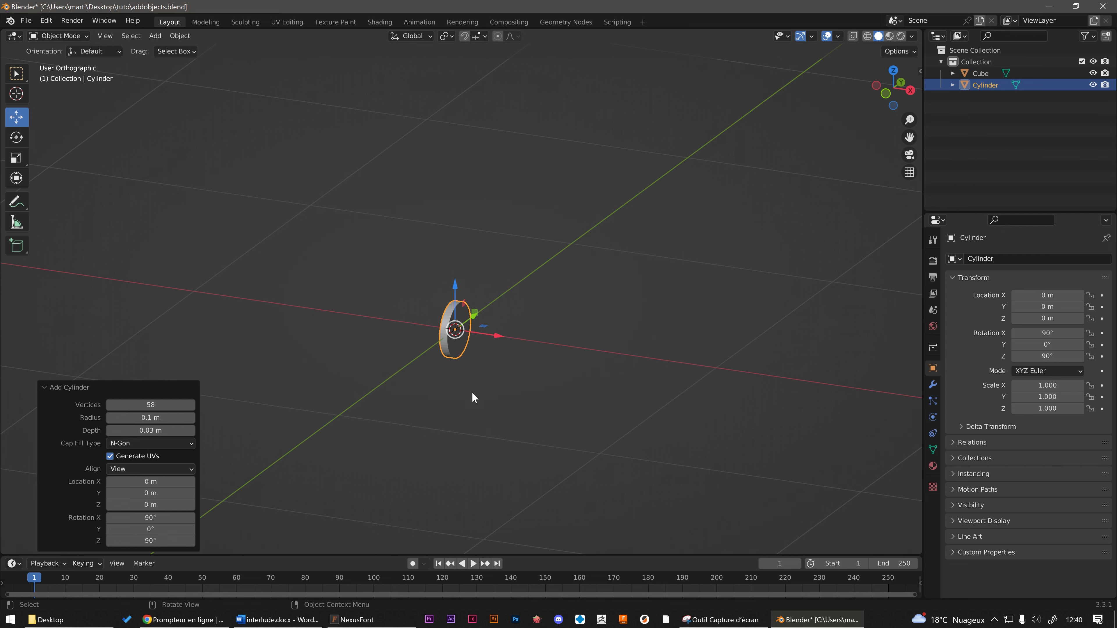
pyautogui.moveTo(474, 397); pyautogui.dragTo(442, 349, button='middle')
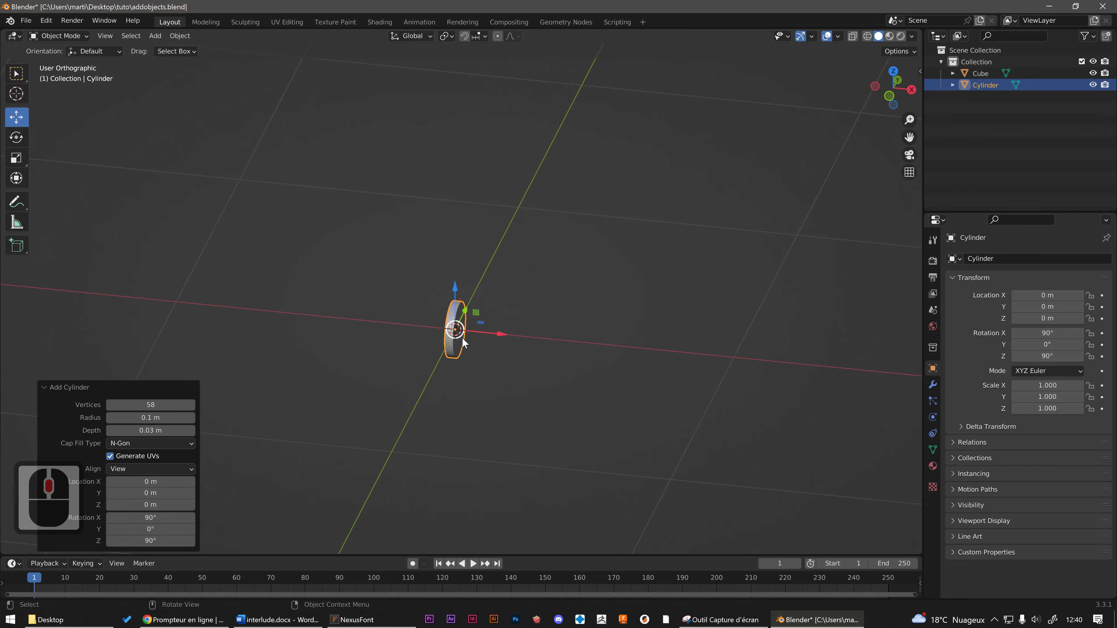
pyautogui.hotkey('shift', 'd')
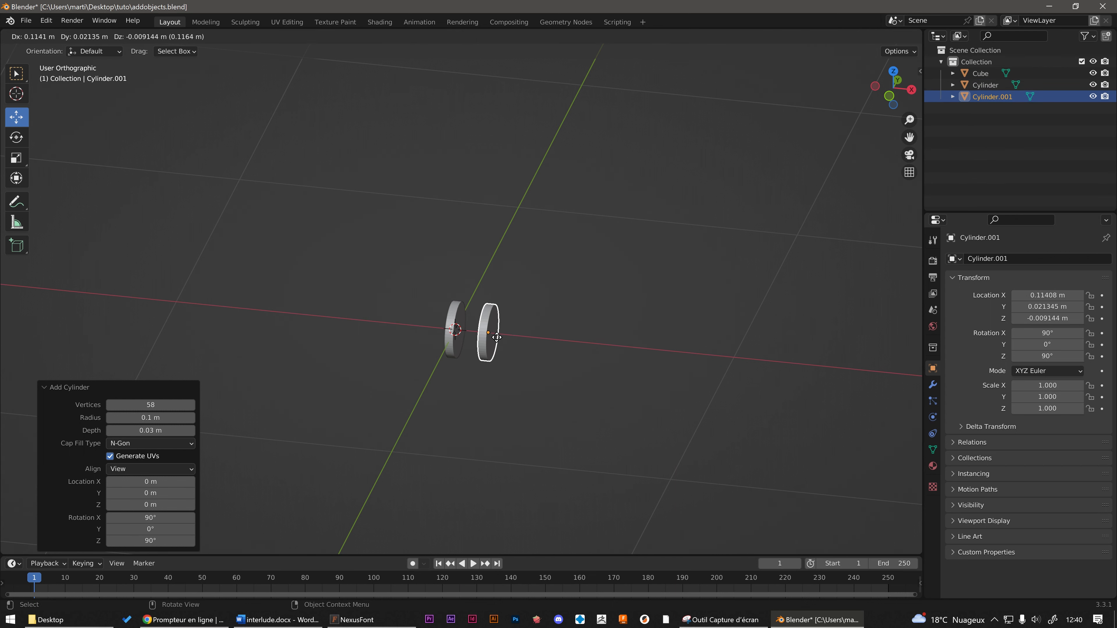
pyautogui.press('x')
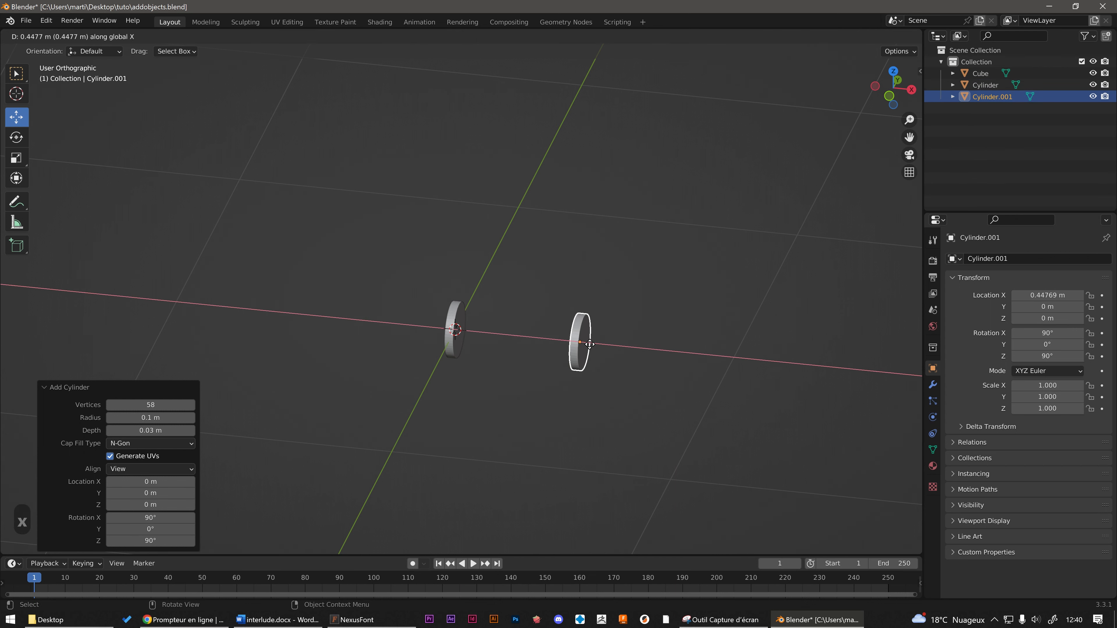
pyautogui.click(591, 345)
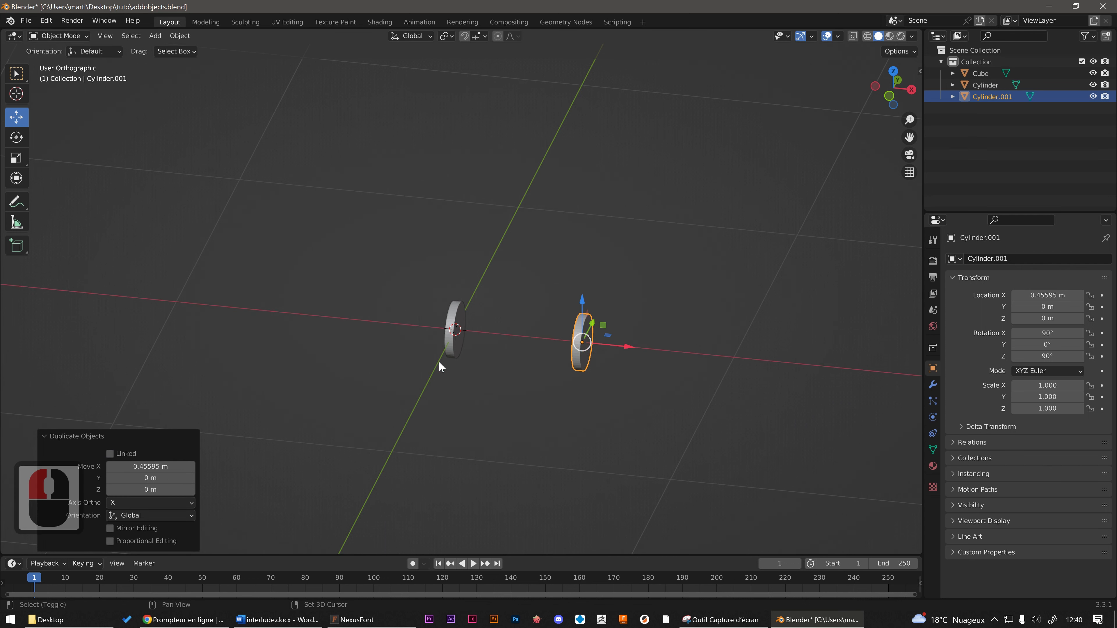
# - Add another cylinder at the origin and align it to the Right Orthographic view
pyautogui.hotkey('shift', 'a')
pyautogui.moveTo(446, 360)
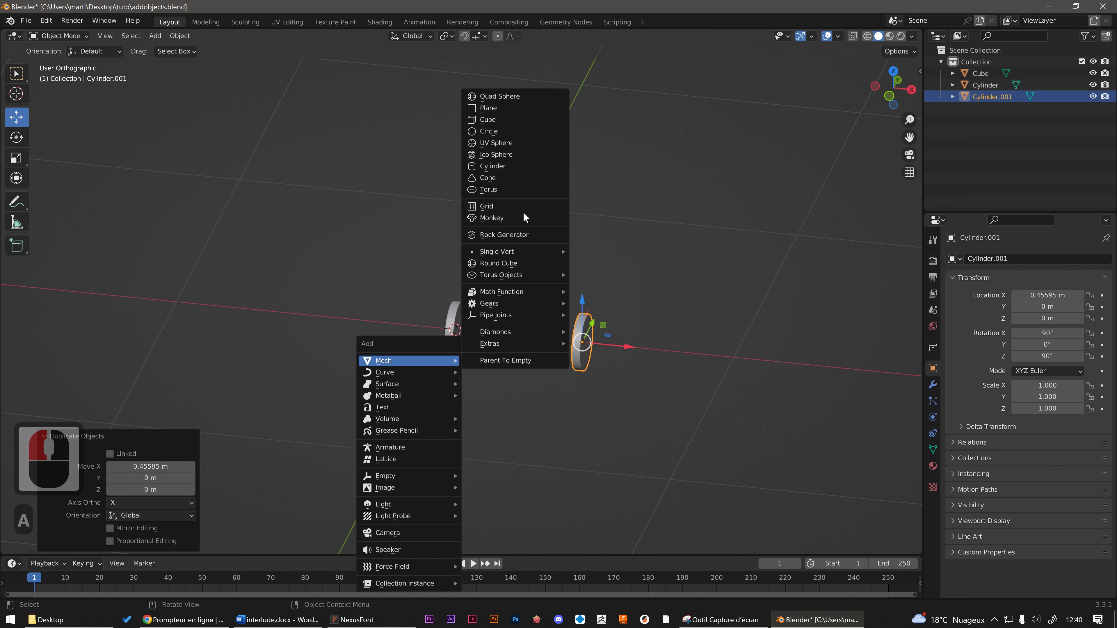
pyautogui.click(491, 166)
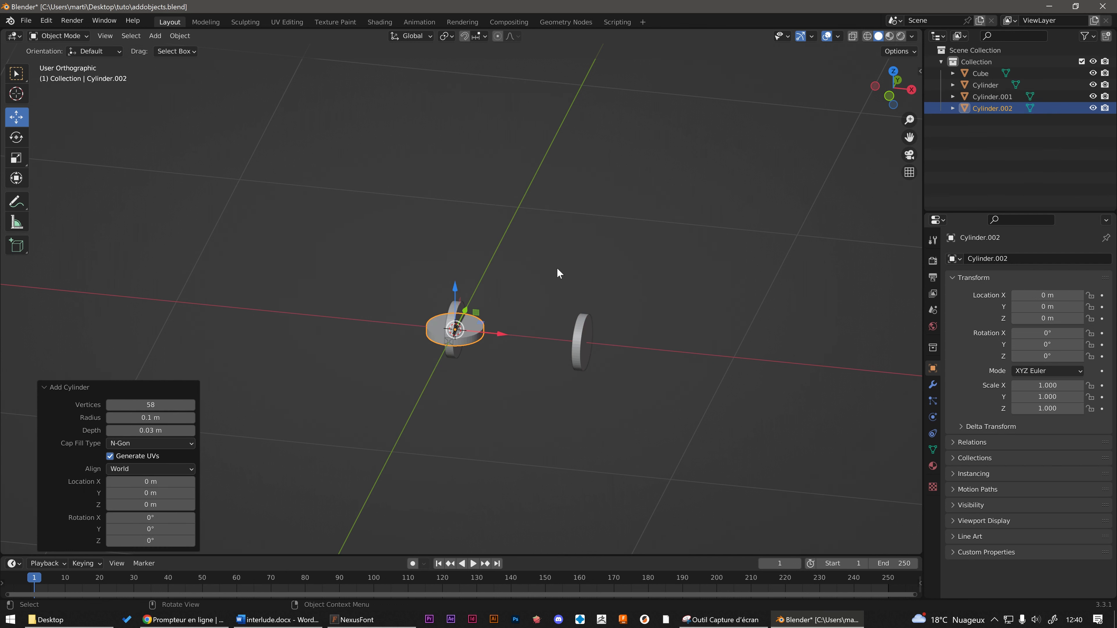
pyautogui.keyDown('alt'); pyautogui.moveTo(557, 270); pyautogui.dragTo(453, 235, button='middle'); pyautogui.keyUp('alt')
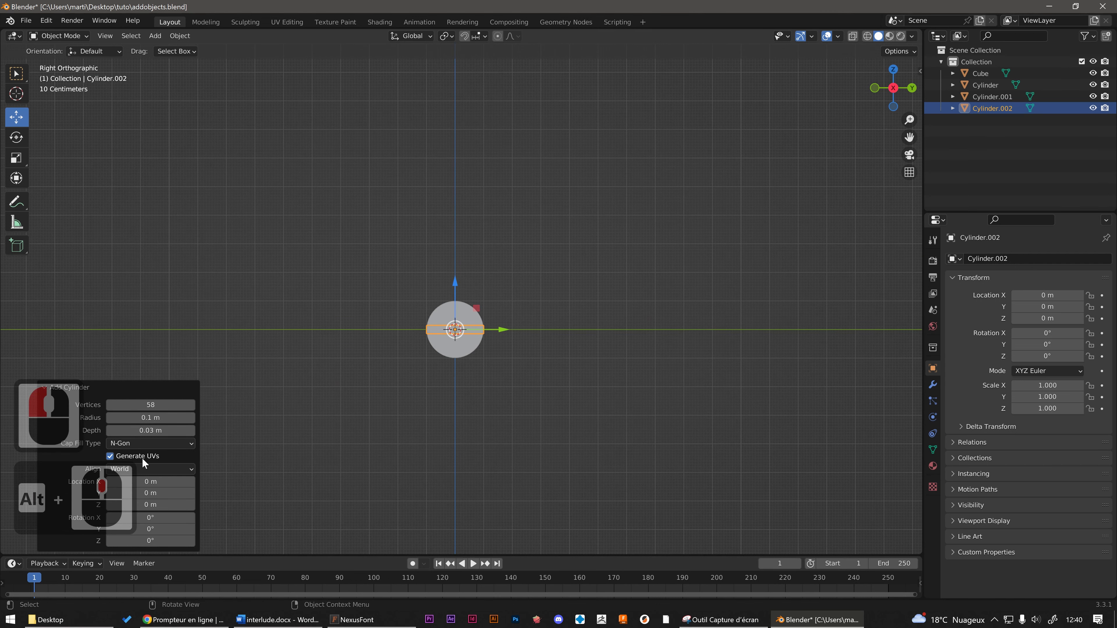
pyautogui.click(145, 468)
pyautogui.click(150, 493)
pyautogui.moveTo(289, 307); pyautogui.dragTo(369, 349, button='middle')
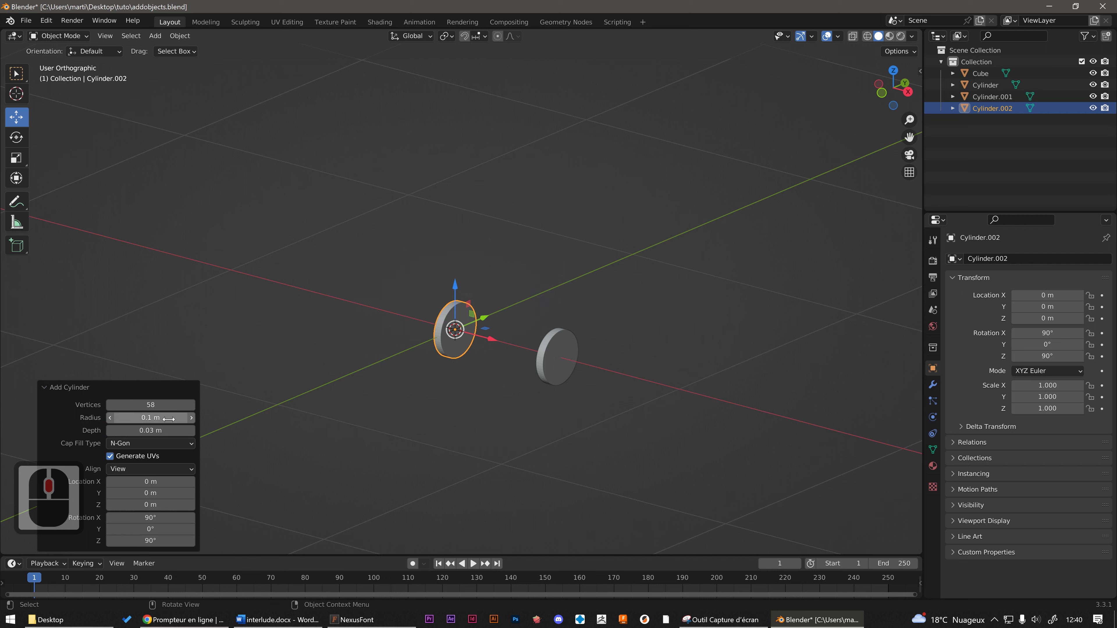
# - Set the third cylinder's depth to 1 m and its radius to 1.5 cm to form the bar
pyautogui.click(158, 422)
pyautogui.click(162, 431)
pyautogui.click(164, 430)
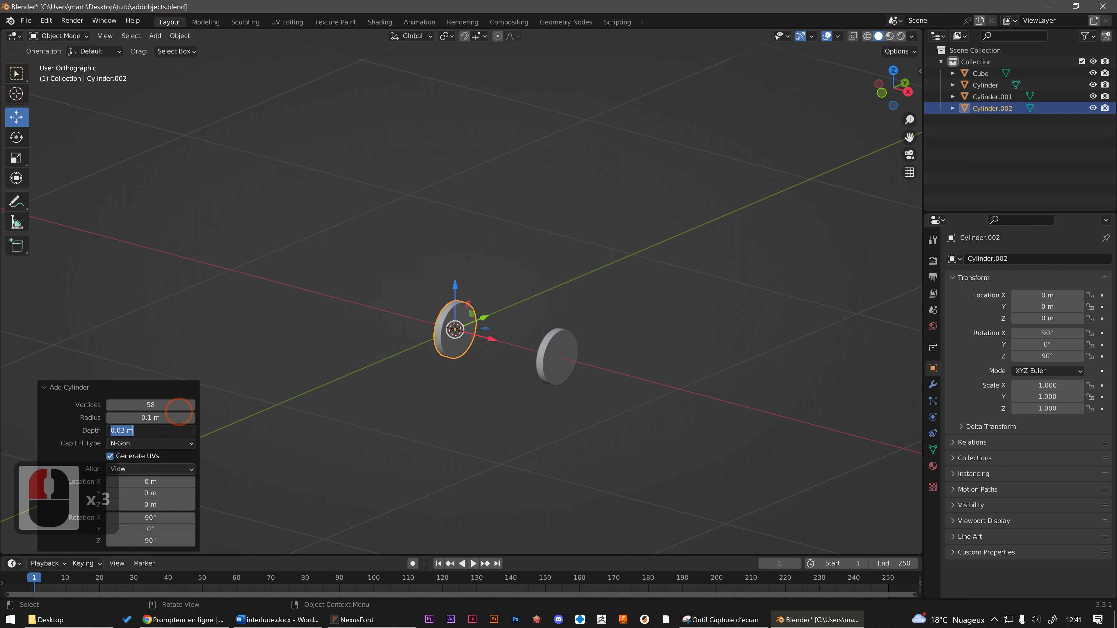
pyautogui.write('1')
pyautogui.click(152, 418)
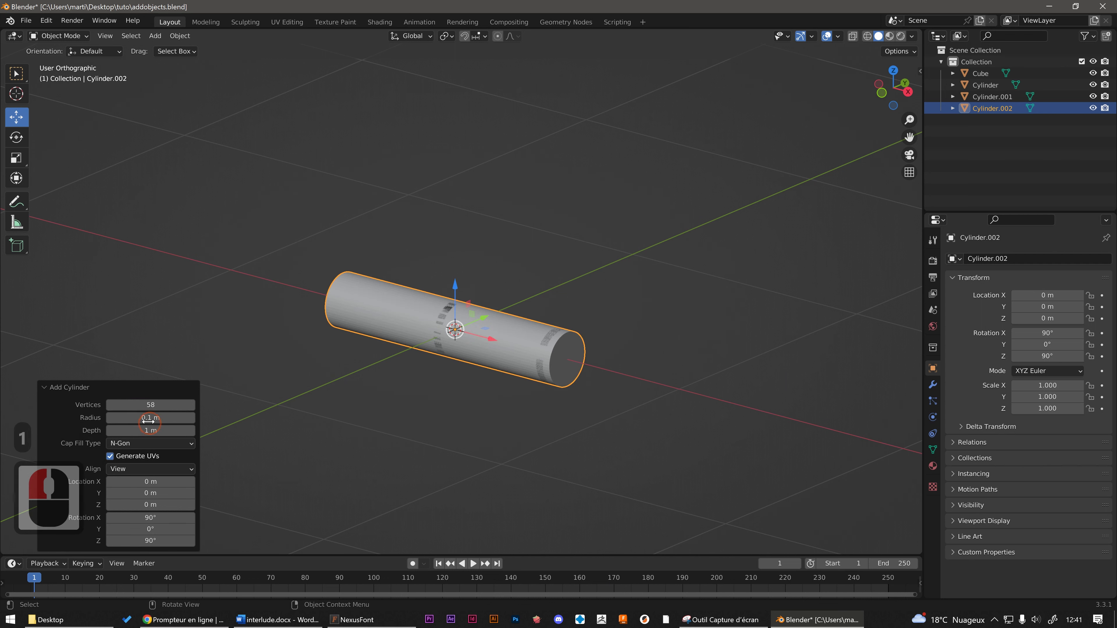
pyautogui.click(152, 417)
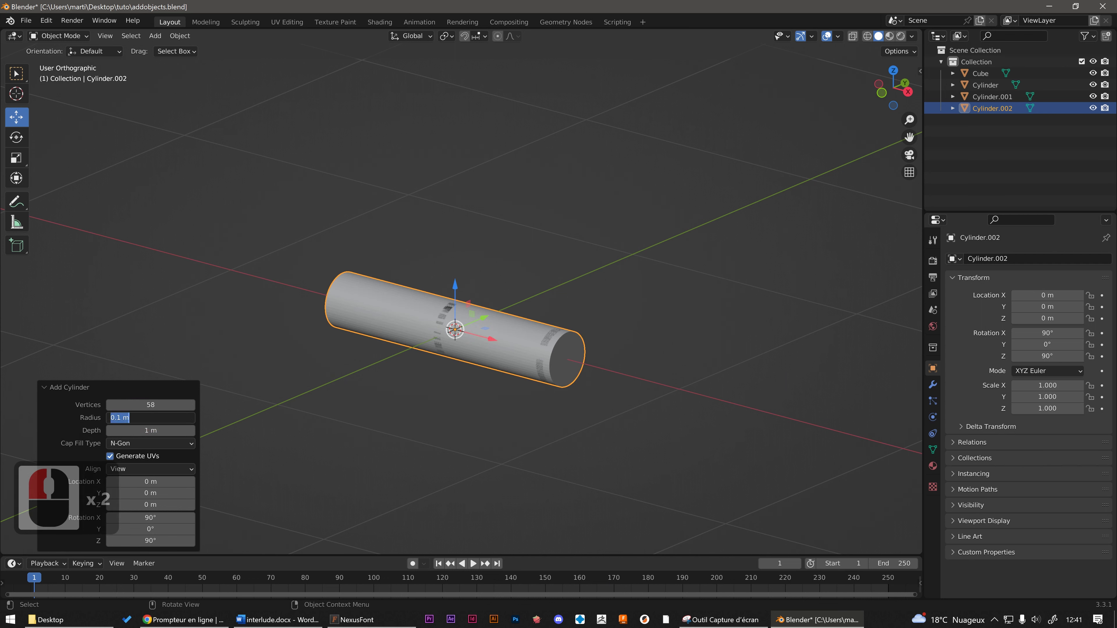
pyautogui.write('1.5cm')
pyautogui.press('Return')
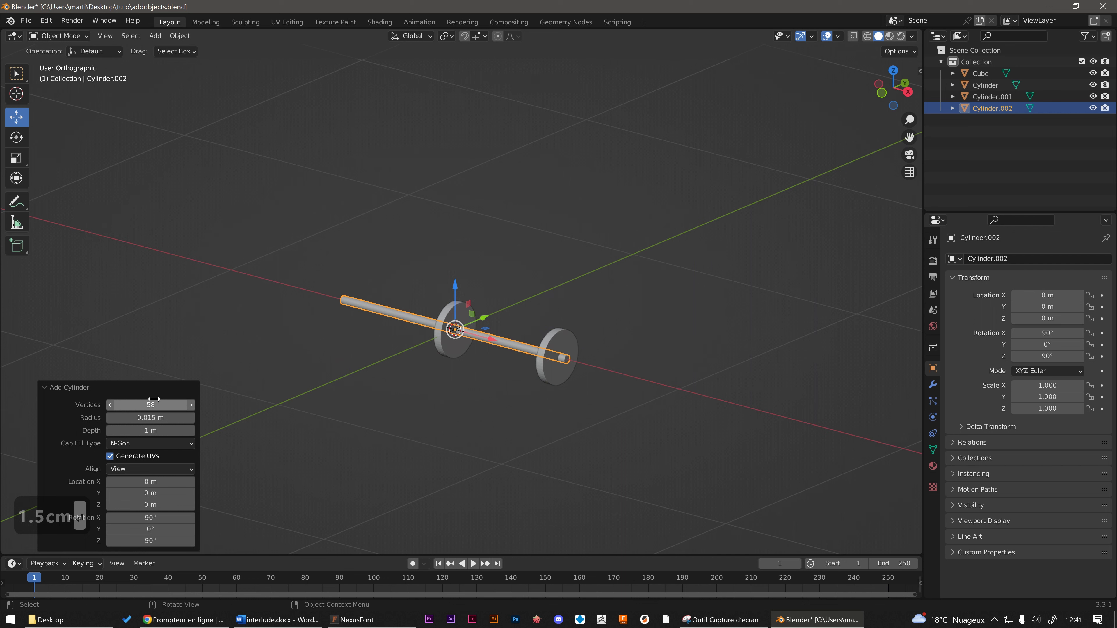
# - Move the bar about 0.25 m along X towards the middle of the two discs
pyautogui.moveTo(479, 345); pyautogui.dragTo(535, 352, button='middle')
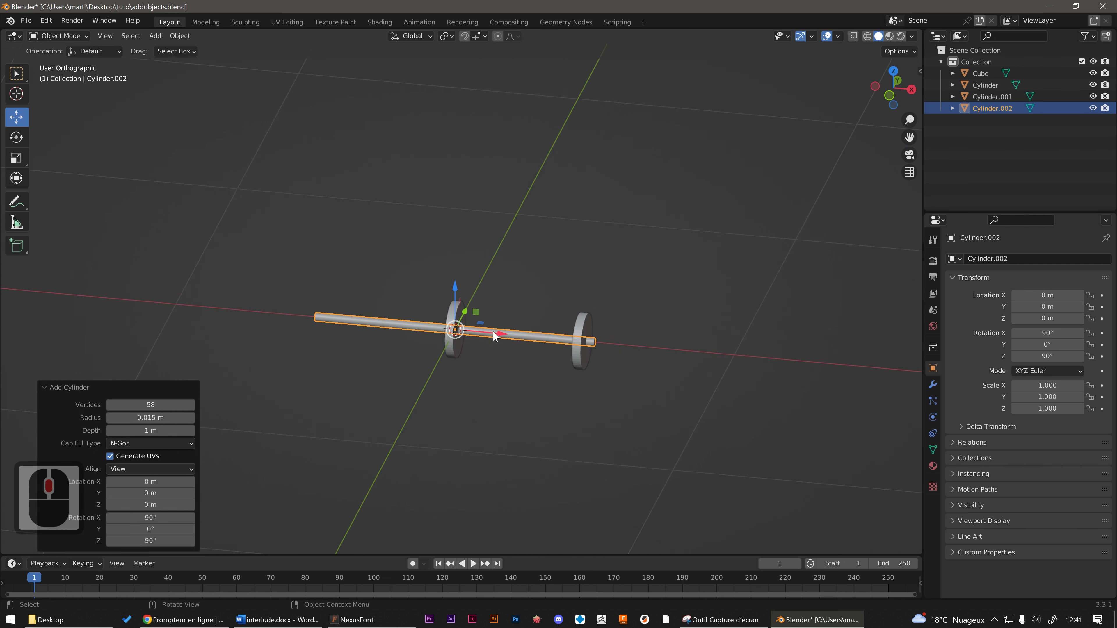
pyautogui.moveTo(498, 338); pyautogui.dragTo(567, 347)
pyautogui.moveTo(567, 347); pyautogui.dragTo(614, 310, button='middle')
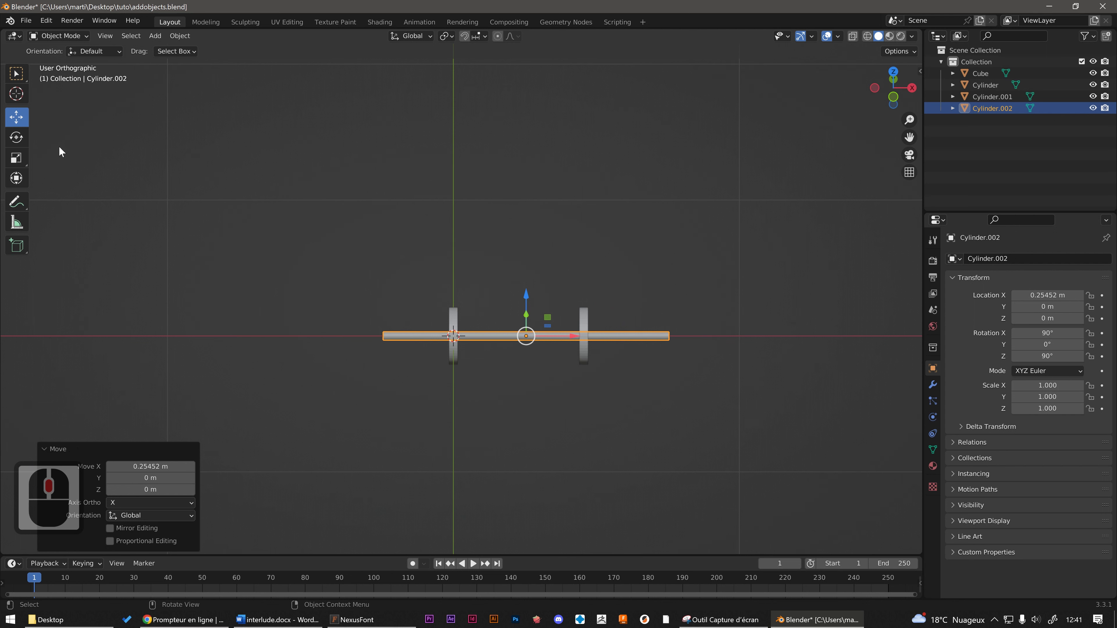
# - Scale the bar to about 0.48 of its length along X and shift it about -0.013 m along X between the discs
pyautogui.click(16, 158)
pyautogui.moveTo(572, 336)
pyautogui.mouseDown()
pyautogui.moveTo(540, 337)
pyautogui.moveTo(554, 347)
pyautogui.mouseUp()
pyautogui.click(16, 118)
pyautogui.scroll(2, 577, 305)
pyautogui.moveTo(554, 347); pyautogui.dragTo(501, 342, button='middle')
pyautogui.scroll(-2, 502, 342)
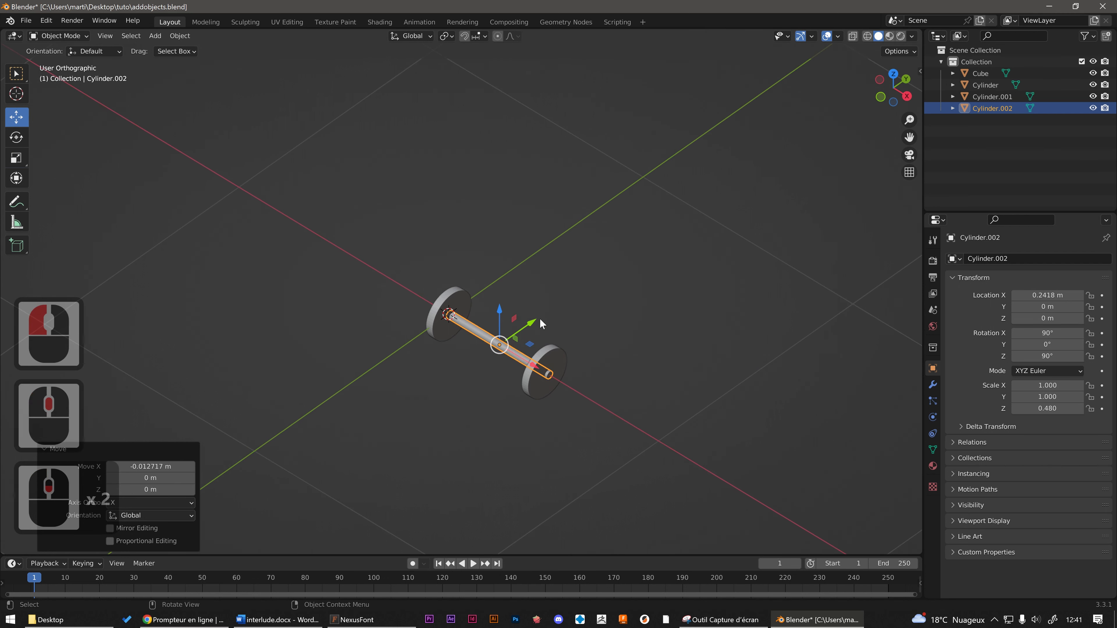
# - Save the file, and delete every object in the scene
pyautogui.hotkey('ctrl', 's')
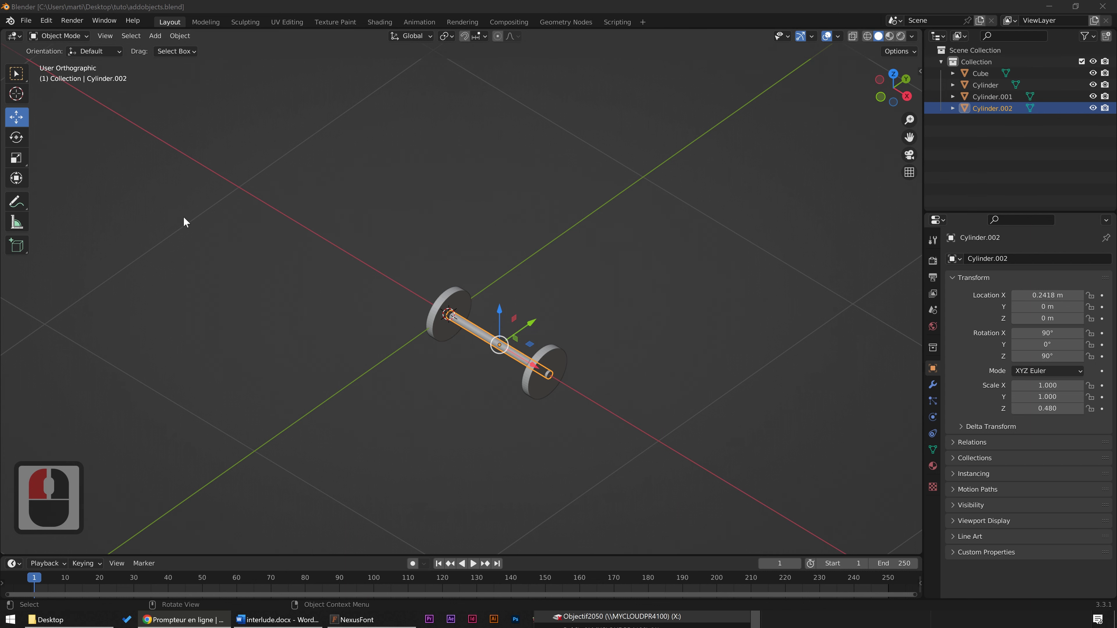
pyautogui.moveTo(507, 310); pyautogui.dragTo(427, 292, button='middle')
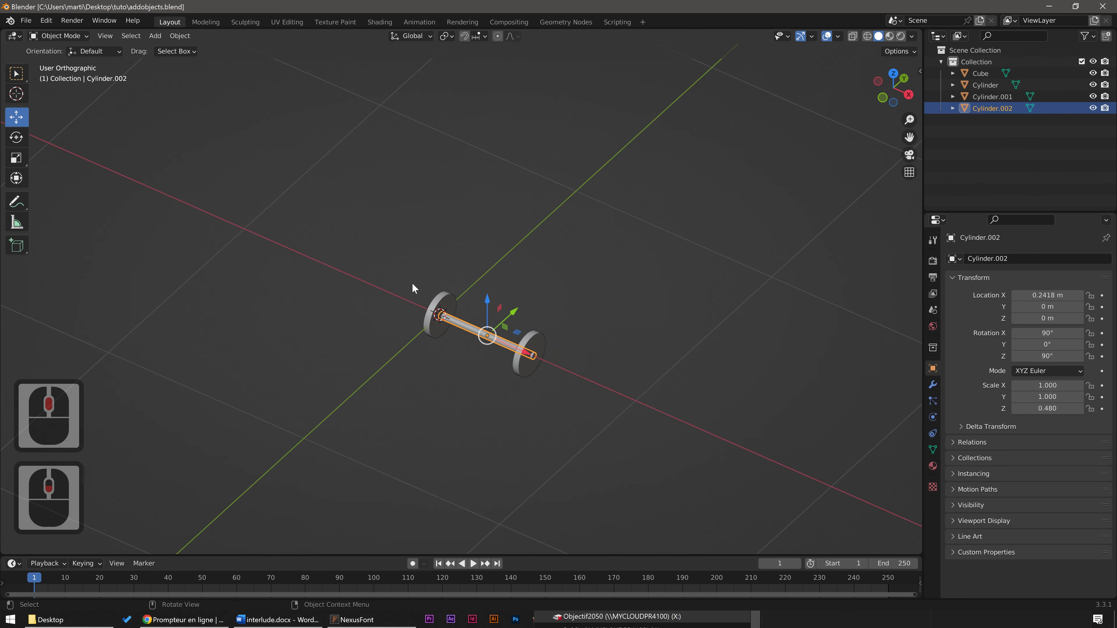
pyautogui.press('a')
pyautogui.press('x')
pyautogui.click(385, 268)
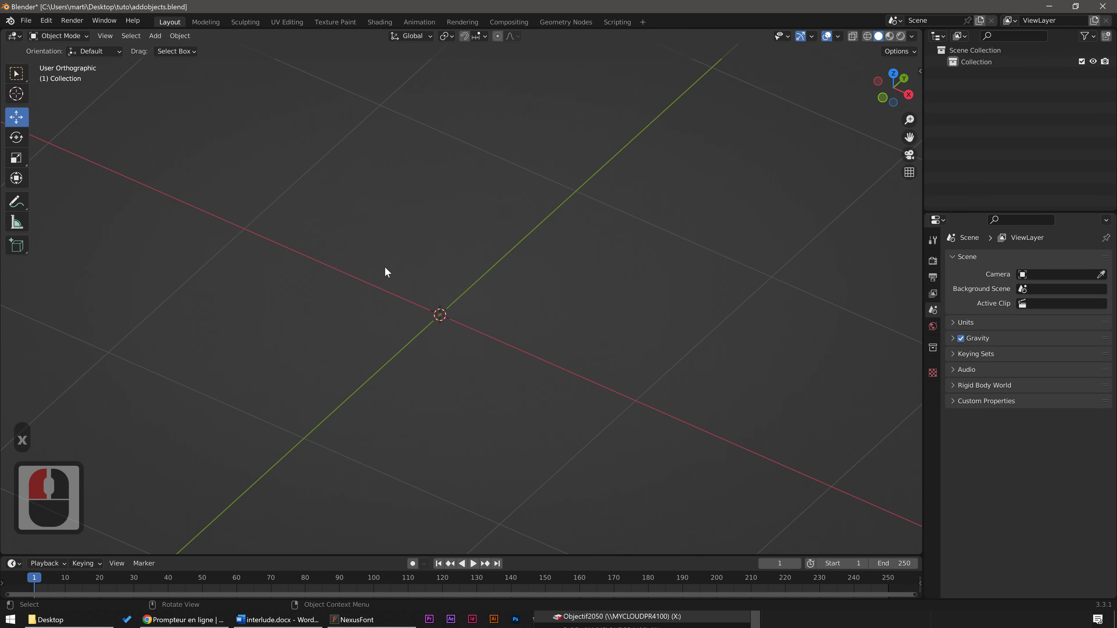
pyautogui.hotkey('shift', 'a')
pyautogui.moveTo(385, 268)
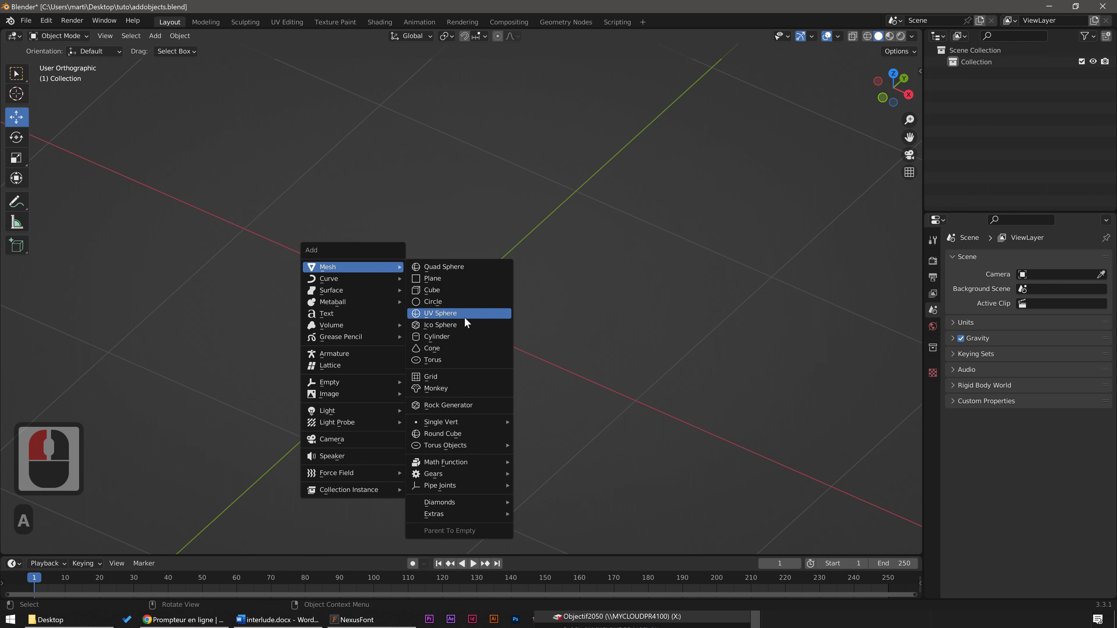
pyautogui.press('Escape')
pyautogui.press('Escape')
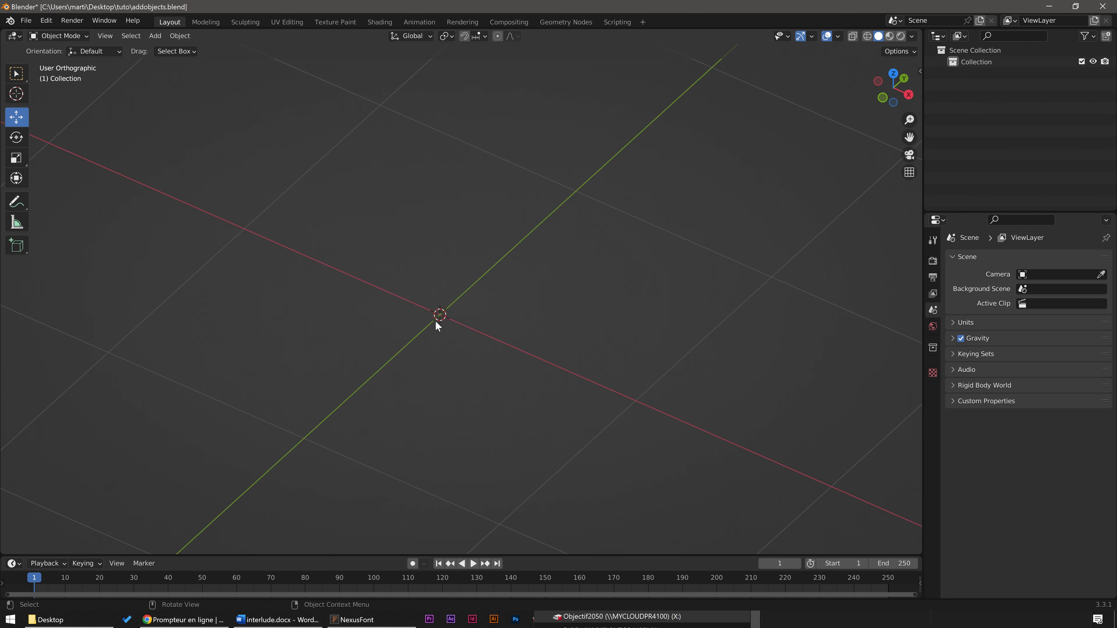
# - Add an ico sphere and move it about -2.64 m along X
pyautogui.hotkey('shift', 'a')
pyautogui.moveTo(422, 319)
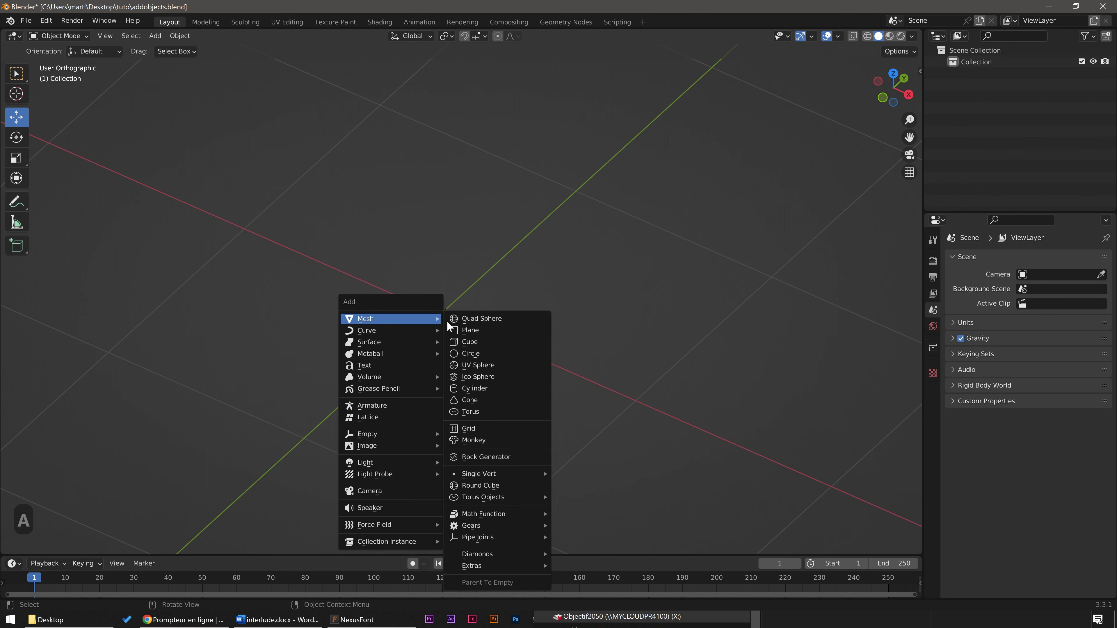
pyautogui.click(483, 376)
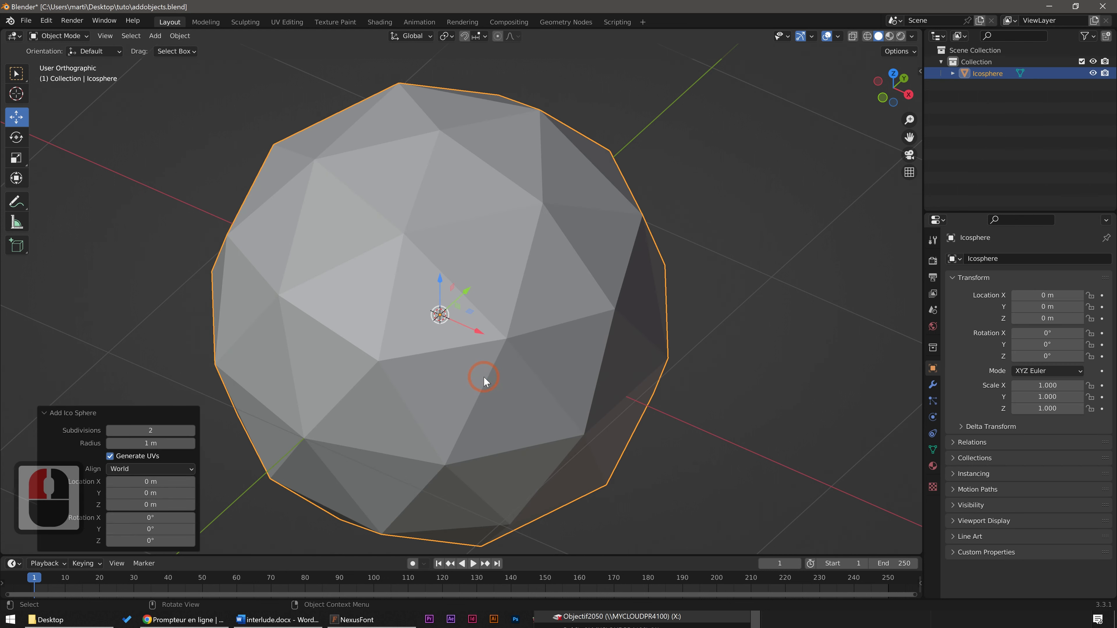
pyautogui.scroll(-4, 460, 350)
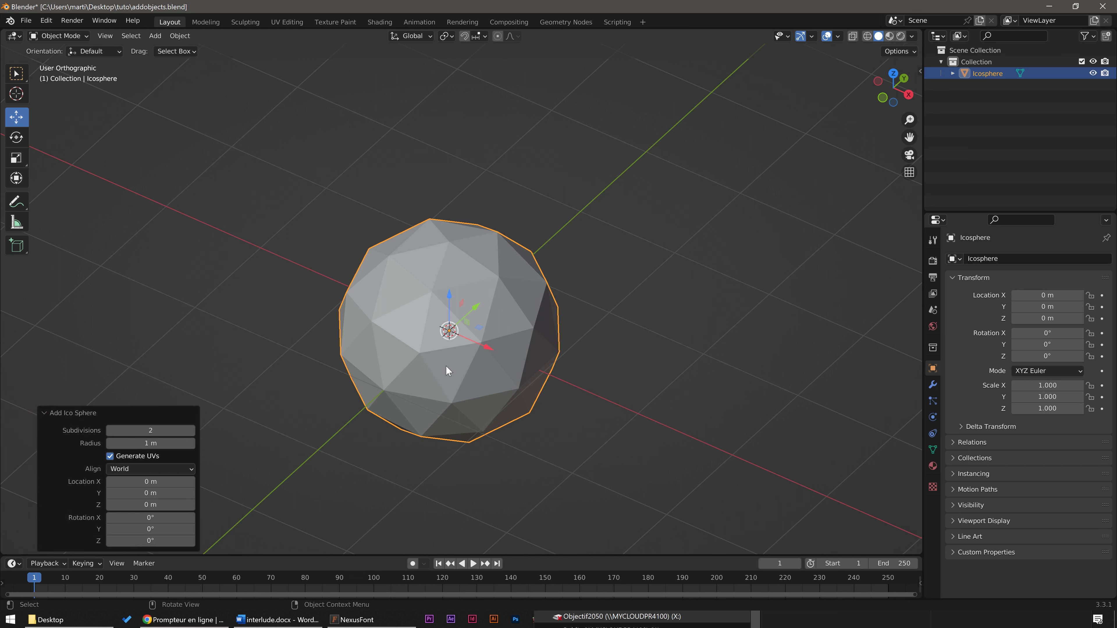
pyautogui.moveTo(482, 347); pyautogui.dragTo(233, 238)
# - Add a UV sphere at the world origin and inspect its rings and segments from several angles
pyautogui.hotkey('shift', 'a')
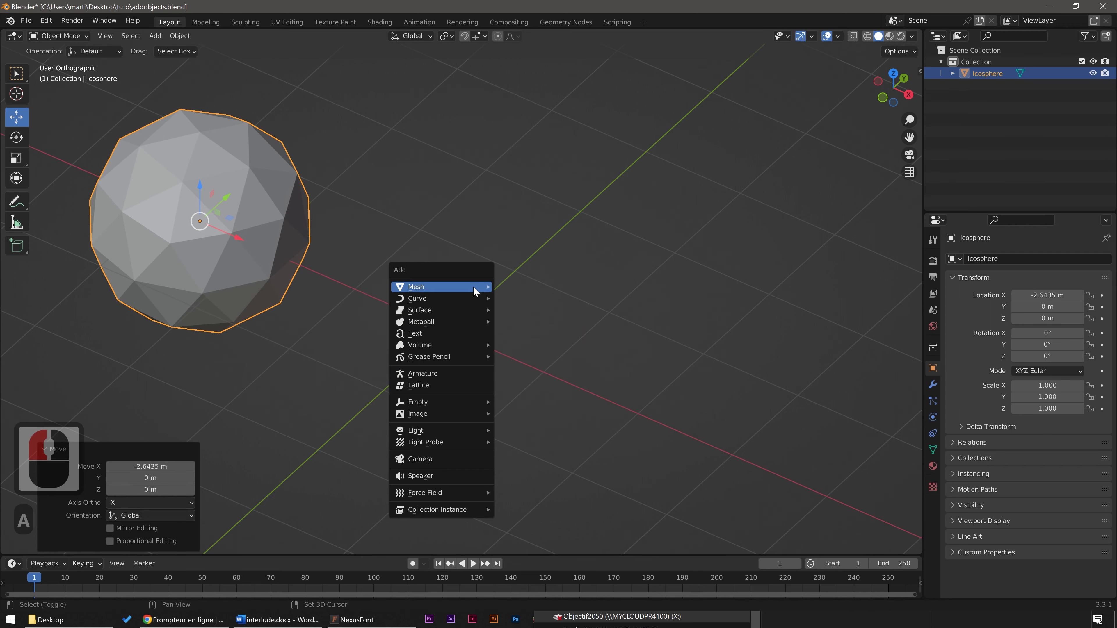
pyautogui.moveTo(484, 290)
pyautogui.click(529, 335)
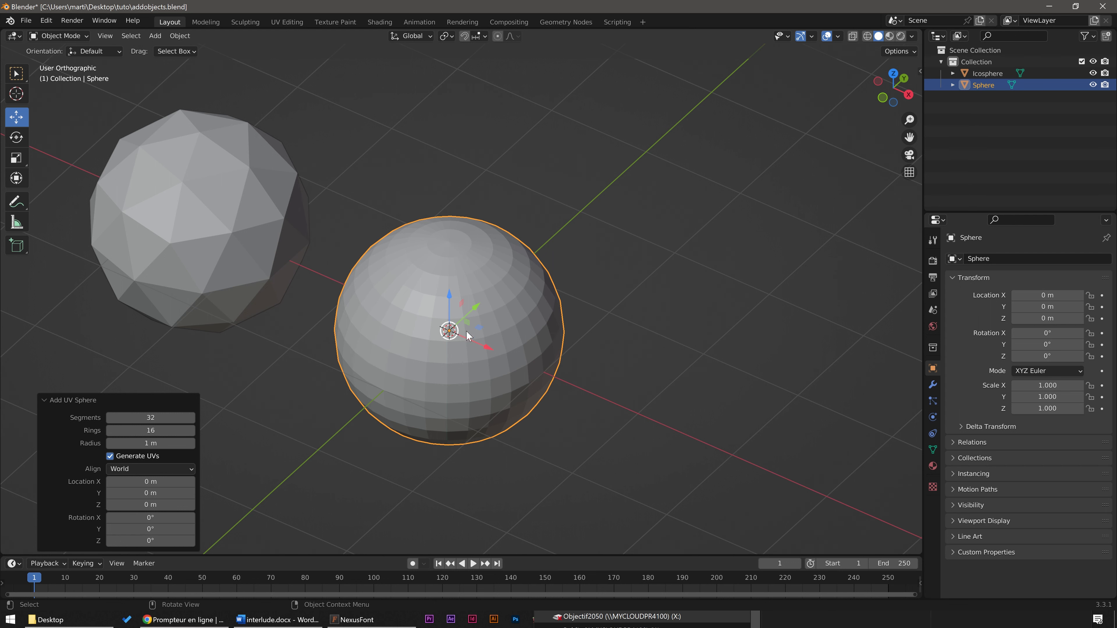
pyautogui.moveTo(421, 378); pyautogui.dragTo(412, 364, button='middle')
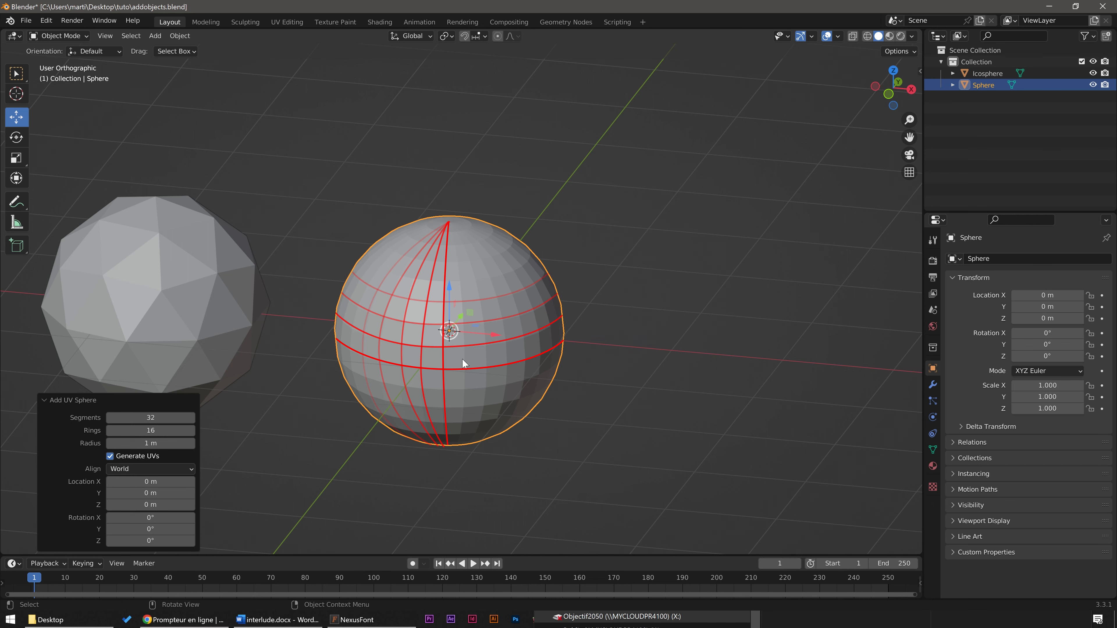
pyautogui.moveTo(453, 225); pyautogui.dragTo(477, 310, button='middle')
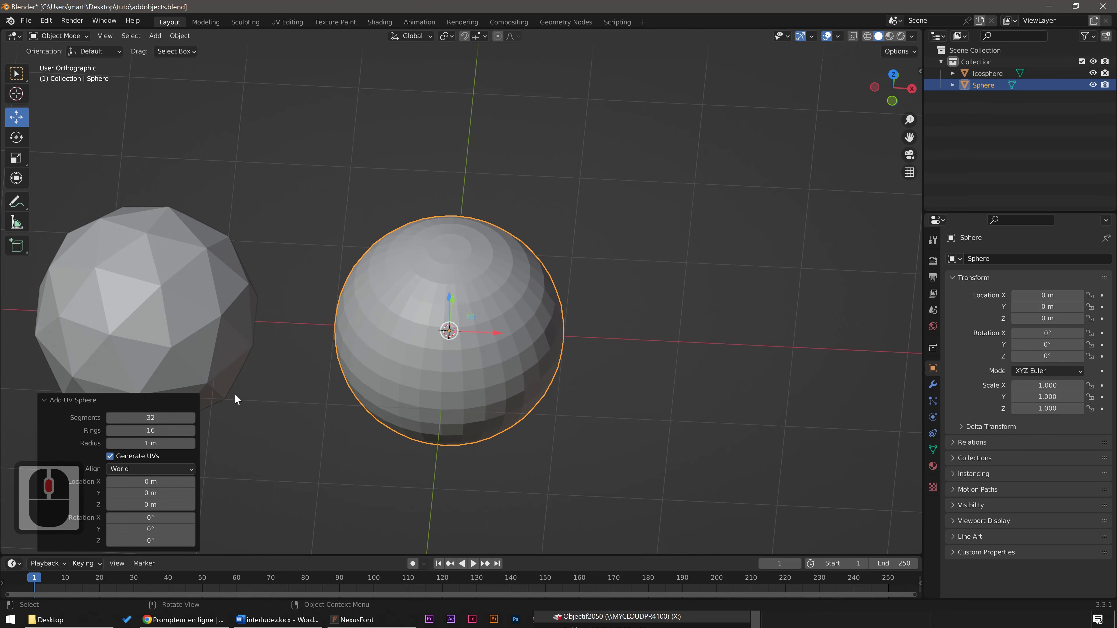
# - Set the UV sphere's radius to 1.08 m, its segments to 30 and its rings to 17
pyautogui.moveTo(157, 442)
pyautogui.mouseDown()
pyautogui.moveTo(181, 442)
pyautogui.moveTo(159, 440)
pyautogui.mouseUp()
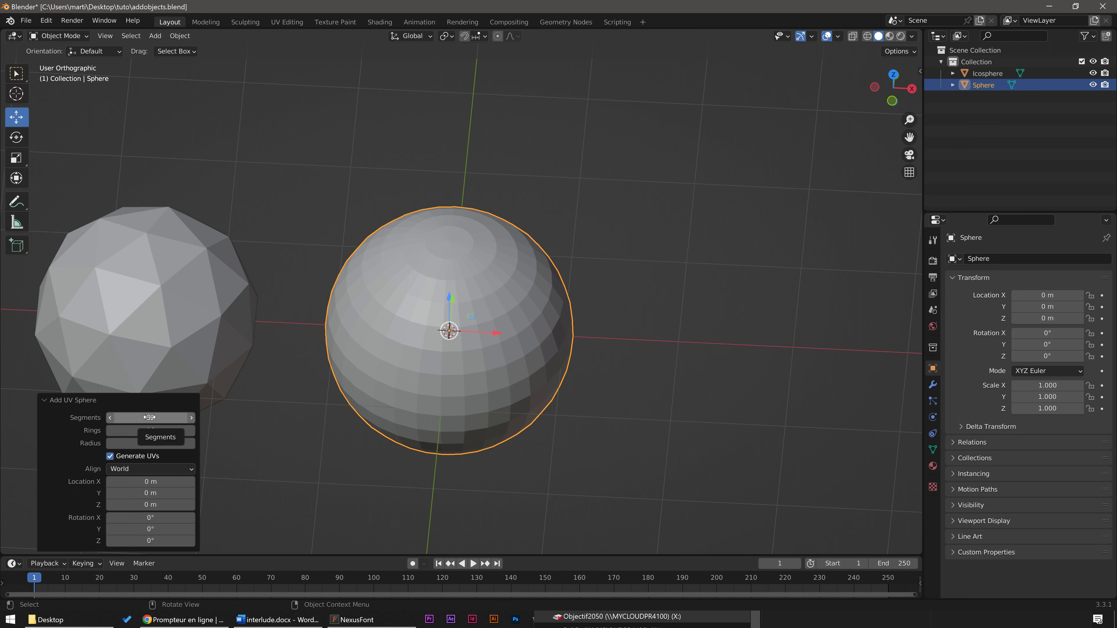
pyautogui.moveTo(150, 417)
pyautogui.mouseDown()
pyautogui.moveTo(132, 417)
pyautogui.moveTo(149, 417)
pyautogui.moveTo(147, 430)
pyautogui.mouseUp()
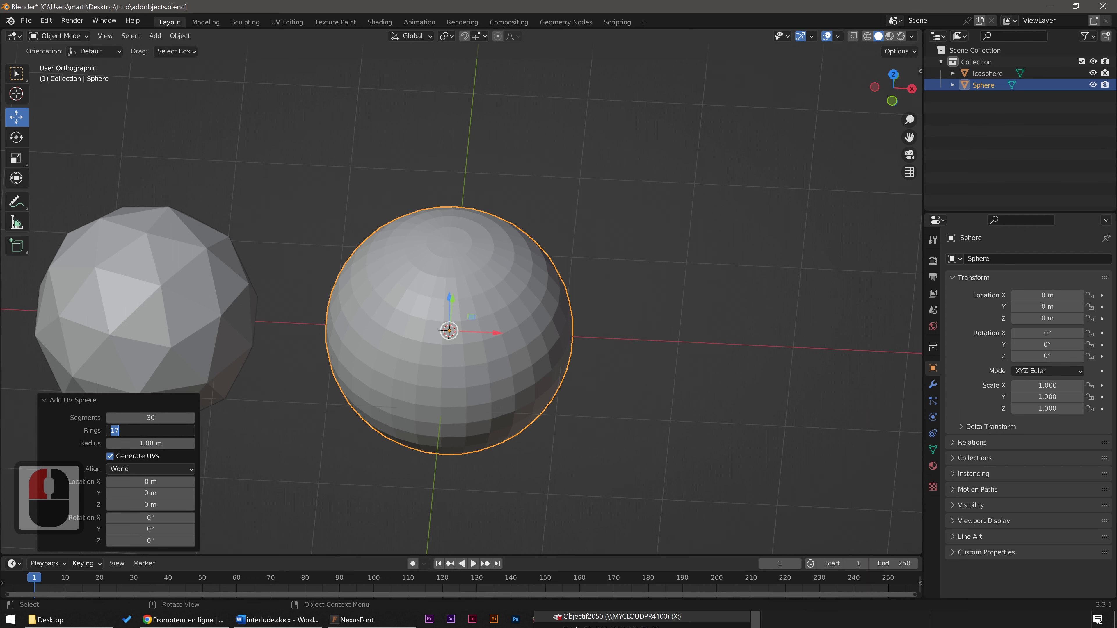
pyautogui.scroll(-5, 409, 352)
pyautogui.click(396, 345)
# - Move the UV sphere about 3.28 m along X and turn snapping on
pyautogui.scroll(-2, 395, 345)
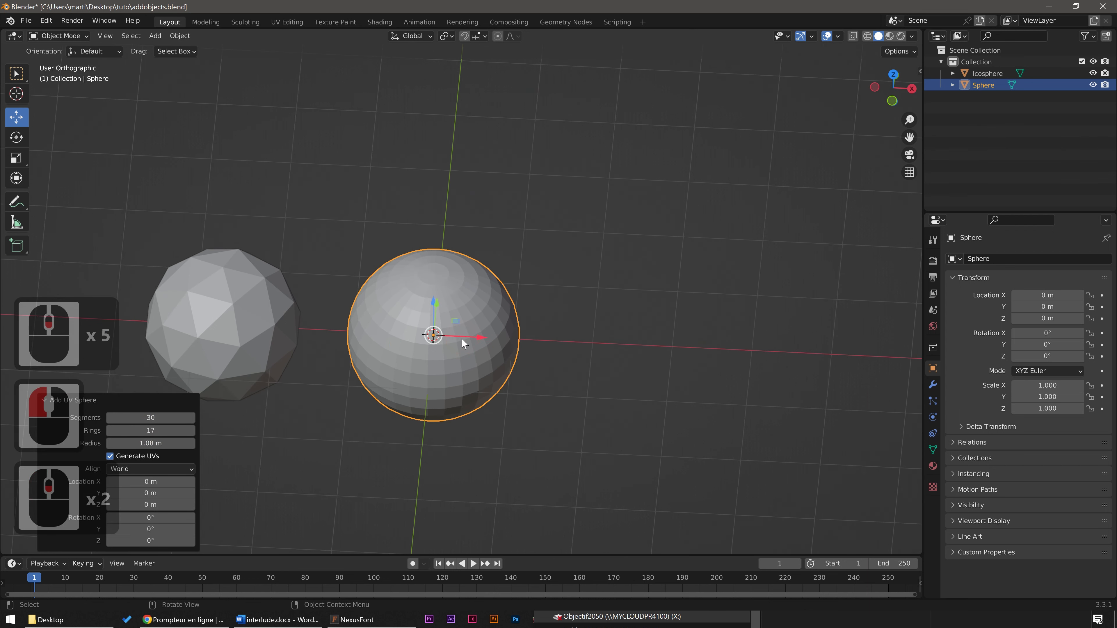
pyautogui.moveTo(462, 338); pyautogui.dragTo(724, 350)
pyautogui.hotkey('shift', 'Tab')
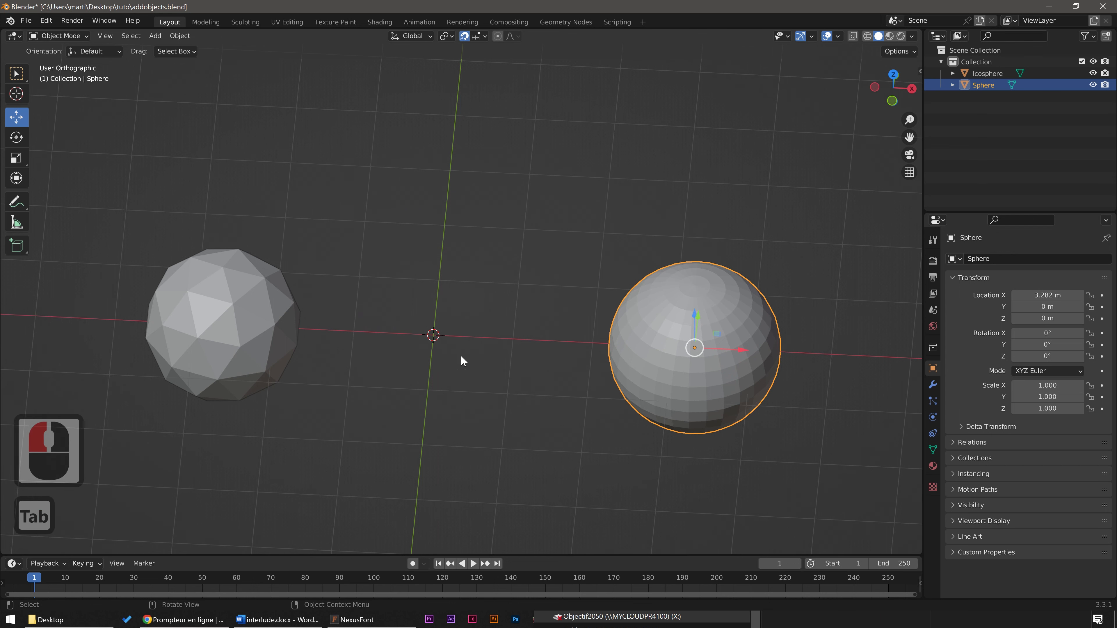
# - Add a cone and move it 5 m along X with snapping, leaving snapping off when done
pyautogui.hotkey('shift', 'a')
pyautogui.moveTo(462, 354)
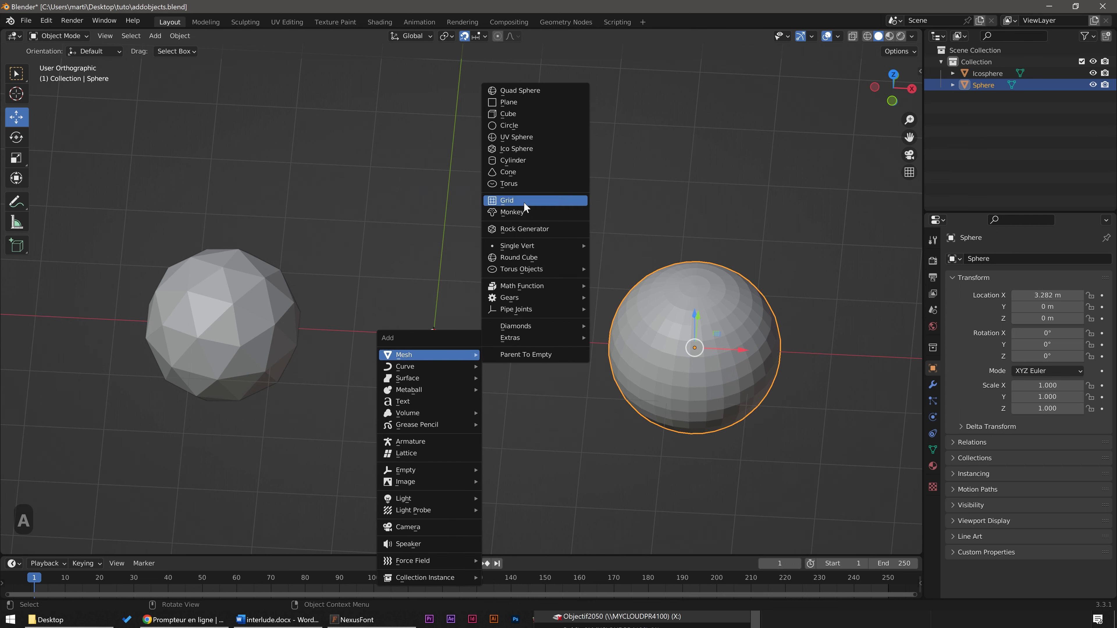
pyautogui.click(516, 173)
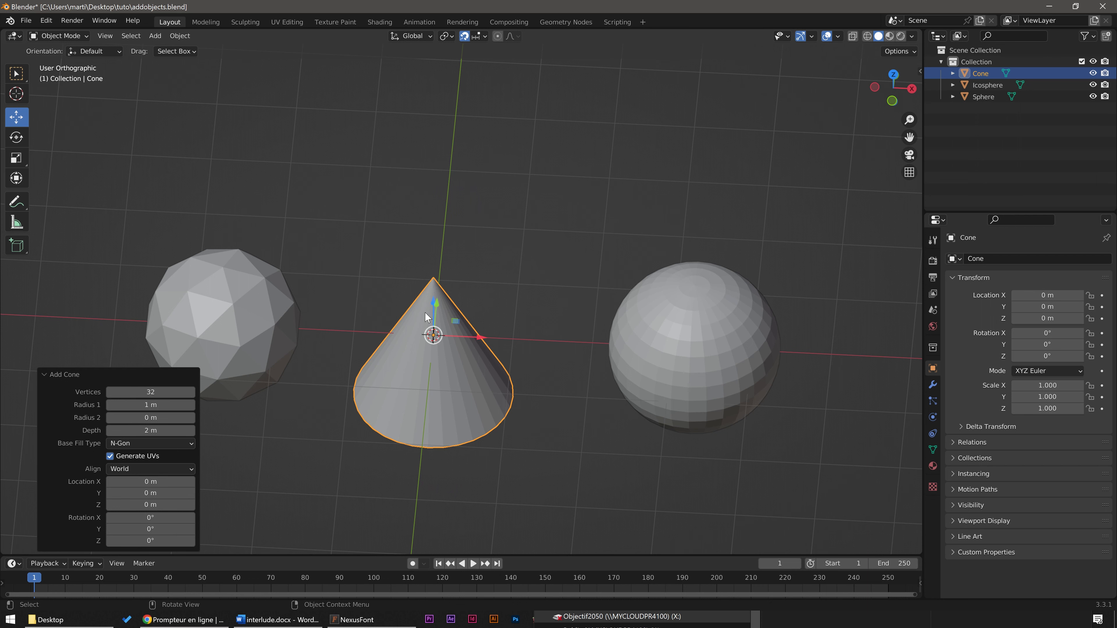
pyautogui.moveTo(463, 338); pyautogui.dragTo(862, 357)
pyautogui.hotkey('shift', 'Tab')
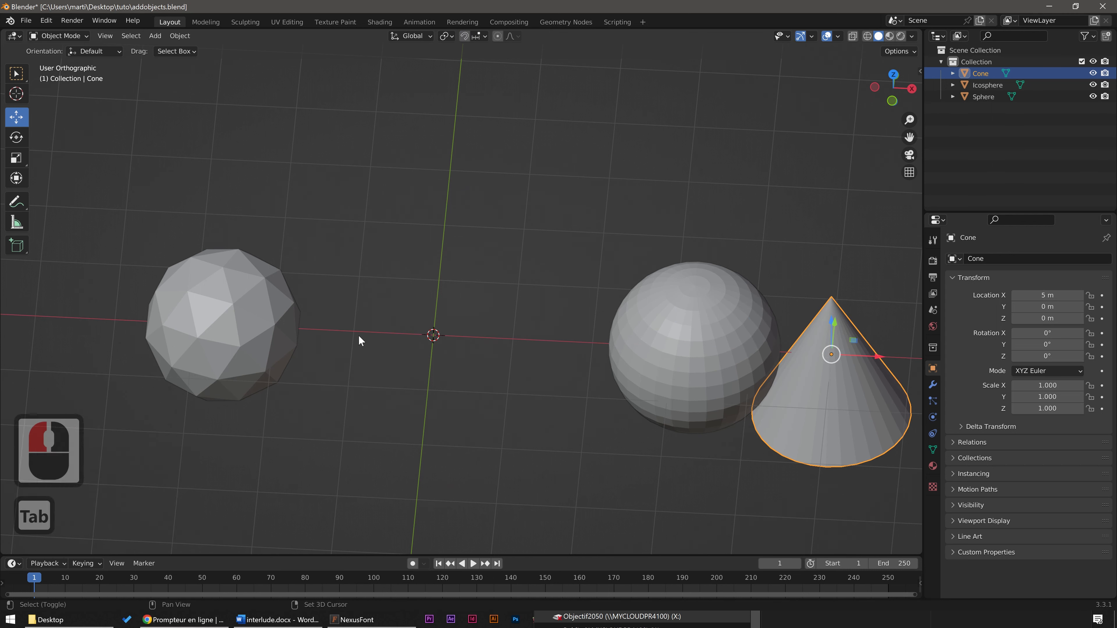
# - Add a torus and move it about 2.55 m along Y and 0.05 m along X
pyautogui.hotkey('shift', 'a')
pyautogui.moveTo(361, 331)
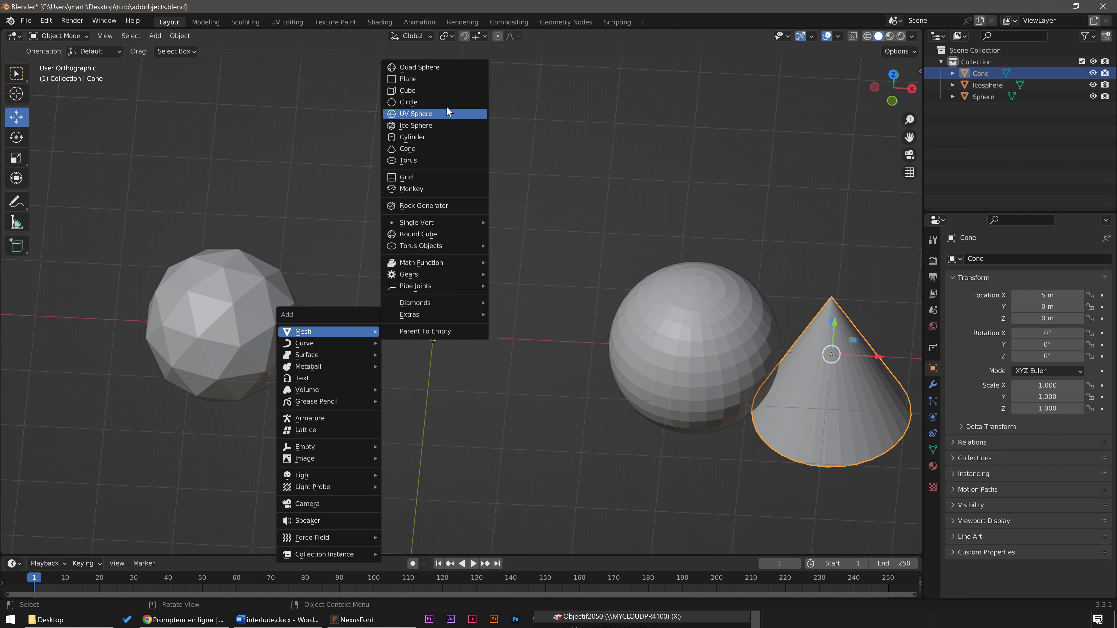
pyautogui.click(413, 160)
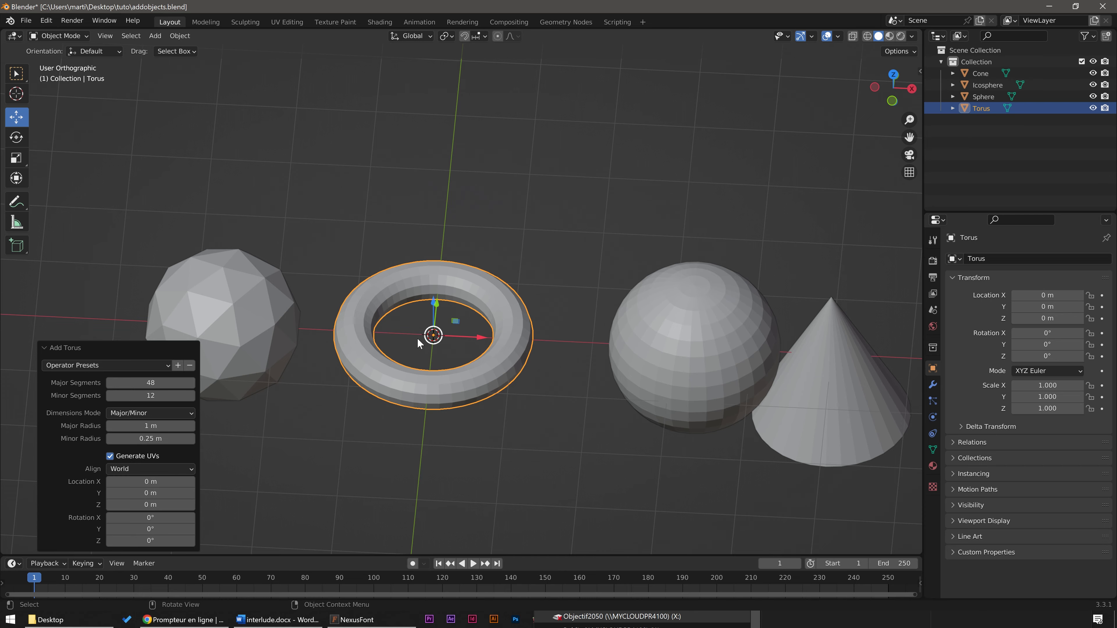
pyautogui.moveTo(442, 333); pyautogui.dragTo(433, 349, button='middle')
pyautogui.moveTo(460, 323); pyautogui.dragTo(506, 164)
# - Add a plane at the world origin and set its size to 2.1 m
pyautogui.scroll(-2, 484, 220)
pyautogui.moveTo(438, 295); pyautogui.dragTo(460, 281, button='middle')
pyautogui.hotkey('shift', 'a')
pyautogui.moveTo(451, 277)
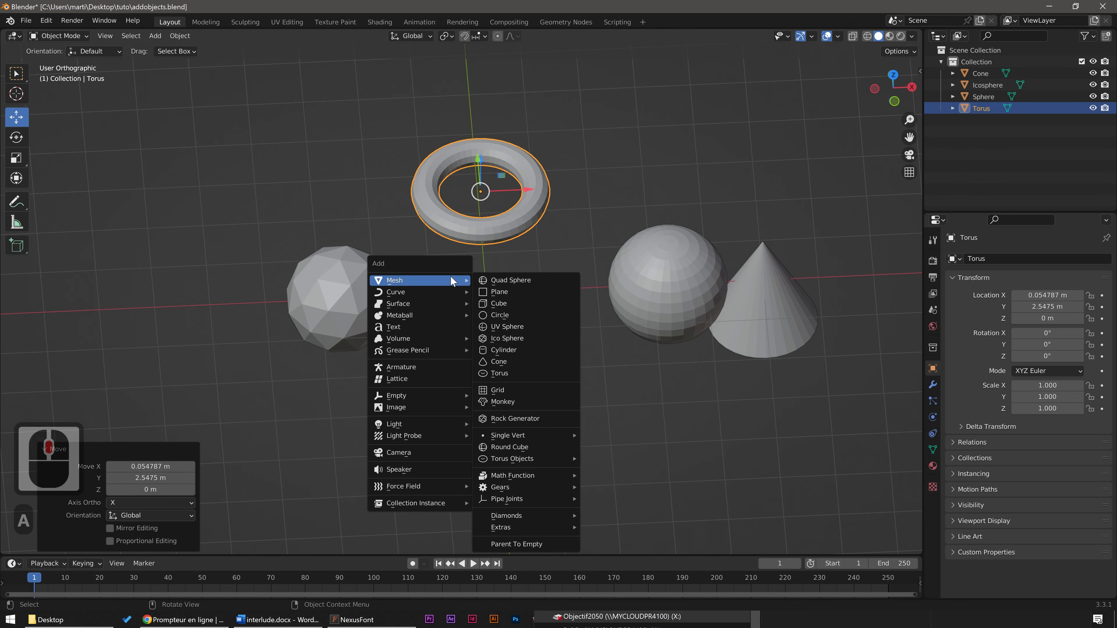
pyautogui.click(515, 293)
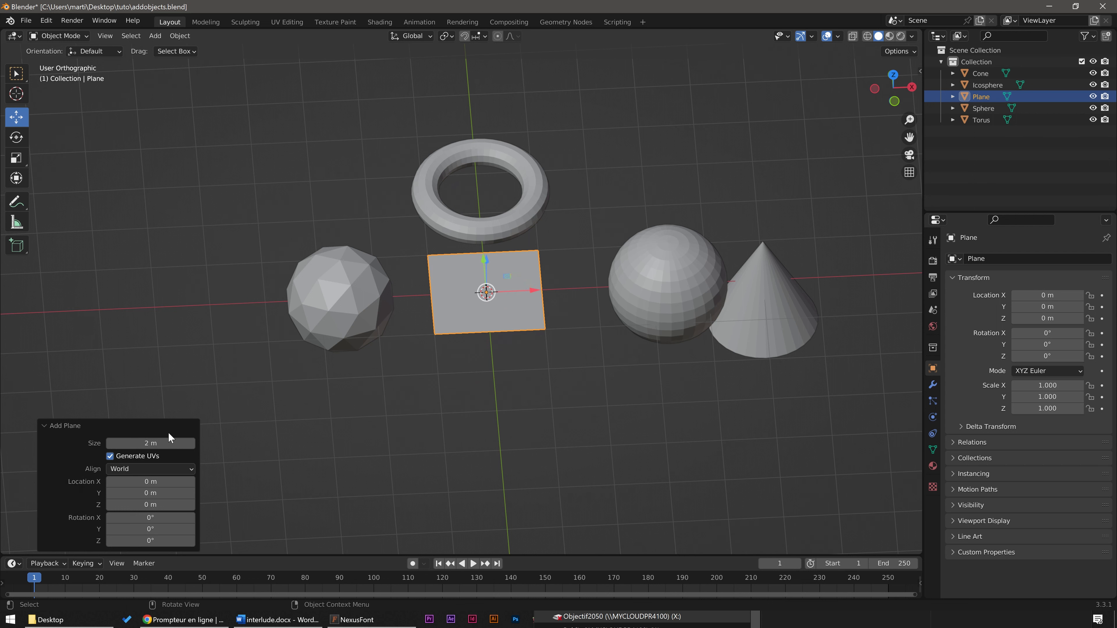
pyautogui.moveTo(153, 442)
pyautogui.mouseDown()
pyautogui.moveTo(187, 440)
pyautogui.moveTo(141, 436)
pyautogui.moveTo(180, 435)
pyautogui.moveTo(149, 436)
pyautogui.moveTo(164, 434)
pyautogui.mouseUp()
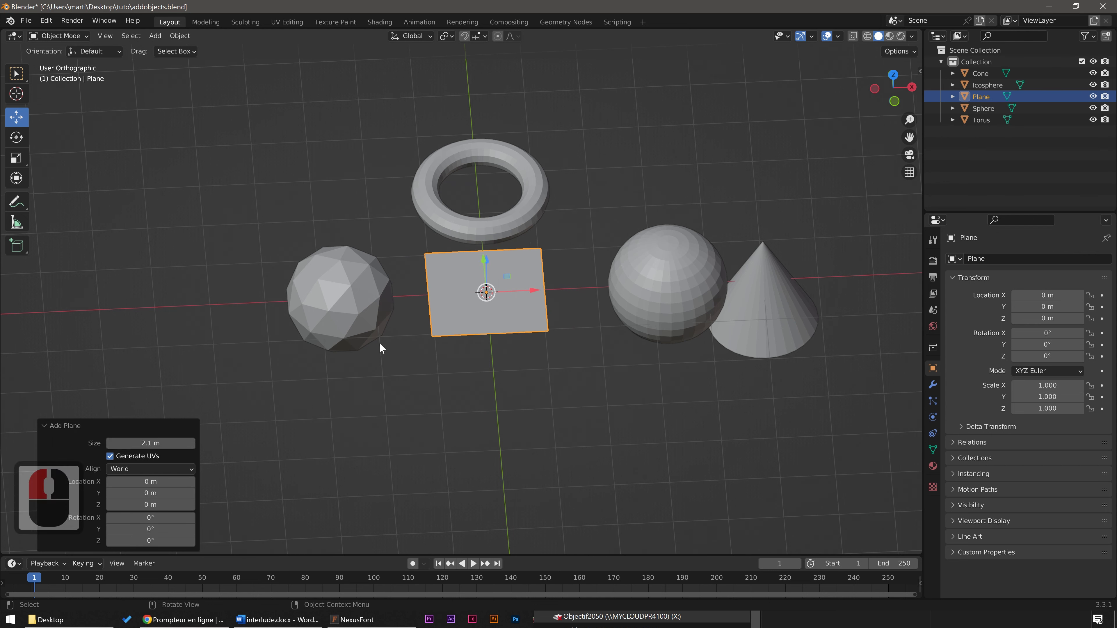
pyautogui.moveTo(385, 346); pyautogui.dragTo(420, 359, button='middle')
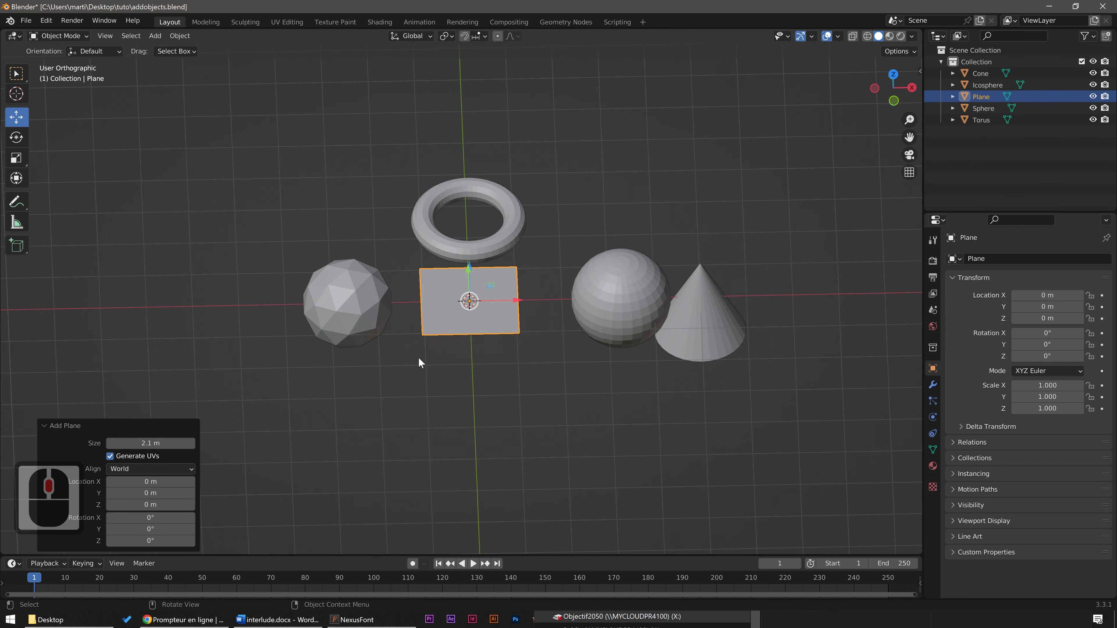